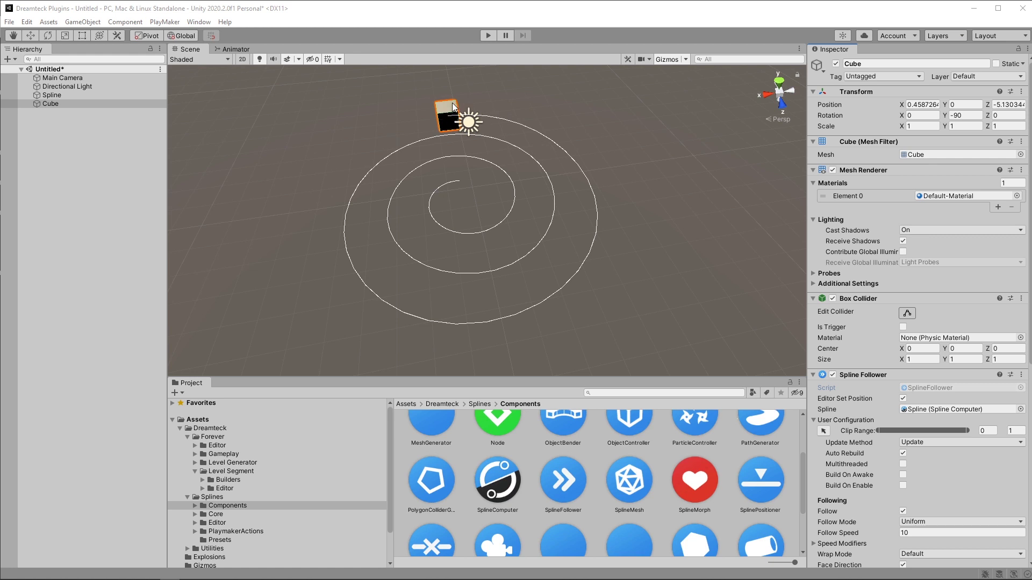
Play the scene to watch the cube follow the spiral spline, and stop playback.
left_click(485, 38)
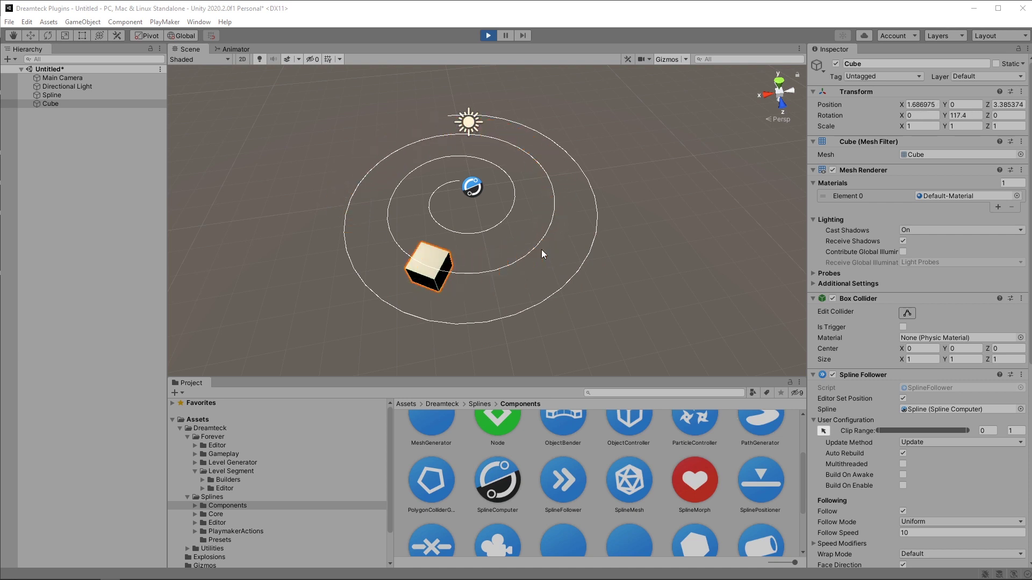
left_click(488, 36)
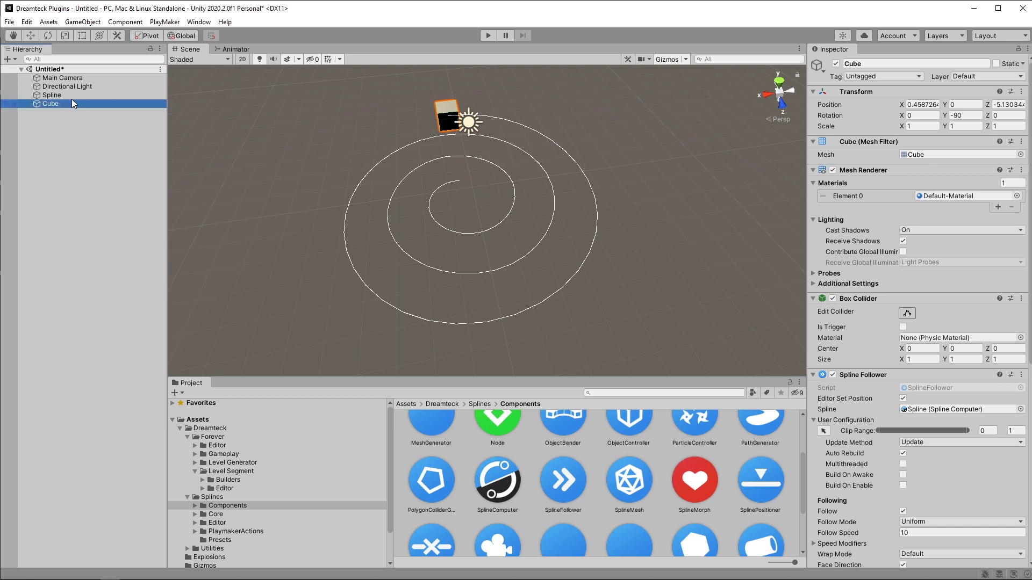
Add a Double trigger to Trigger Group 1 in the Spline object's Spline Computer.
left_click(66, 96)
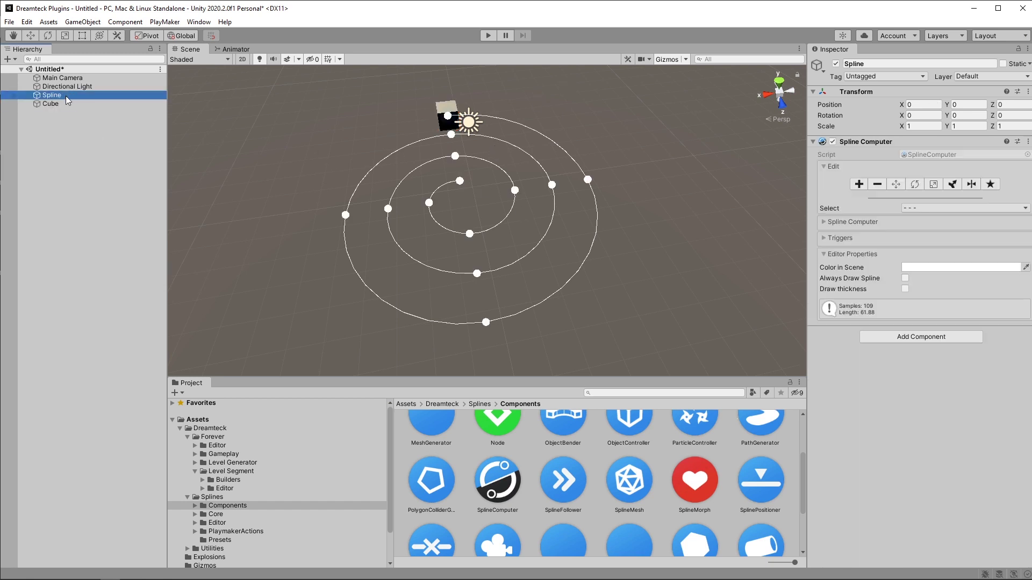
left_click(829, 239)
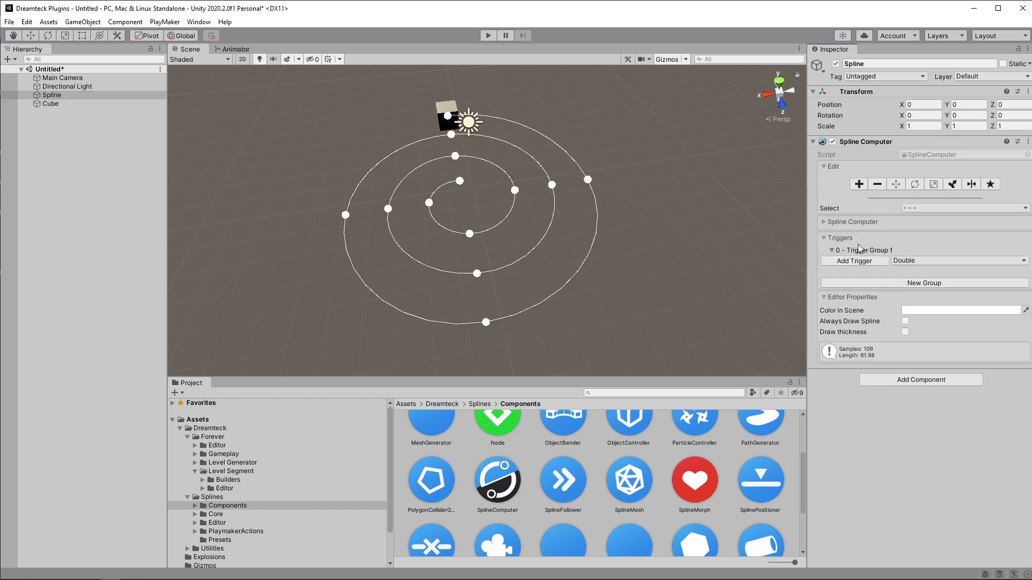
left_click(824, 167)
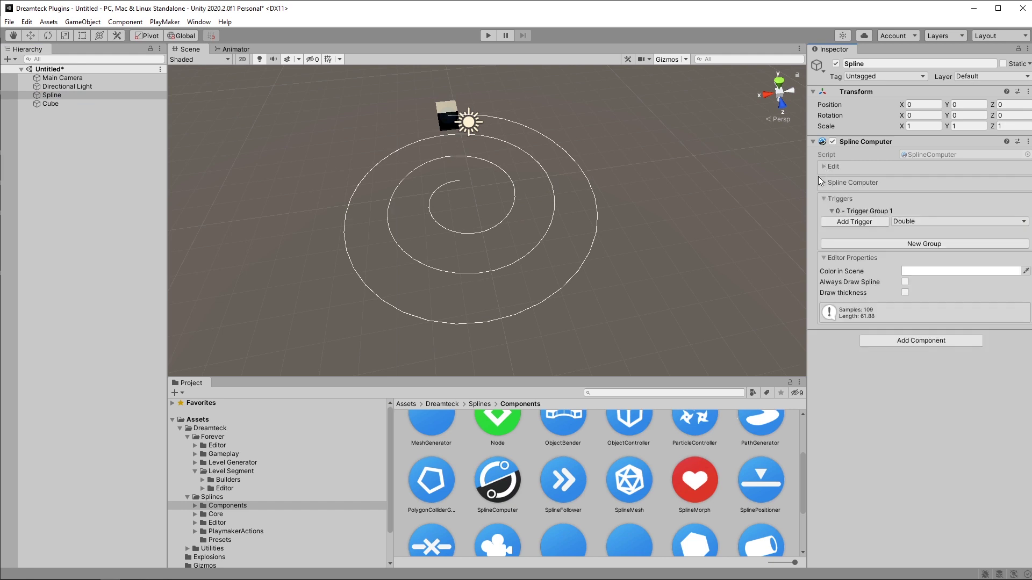
left_click(832, 210)
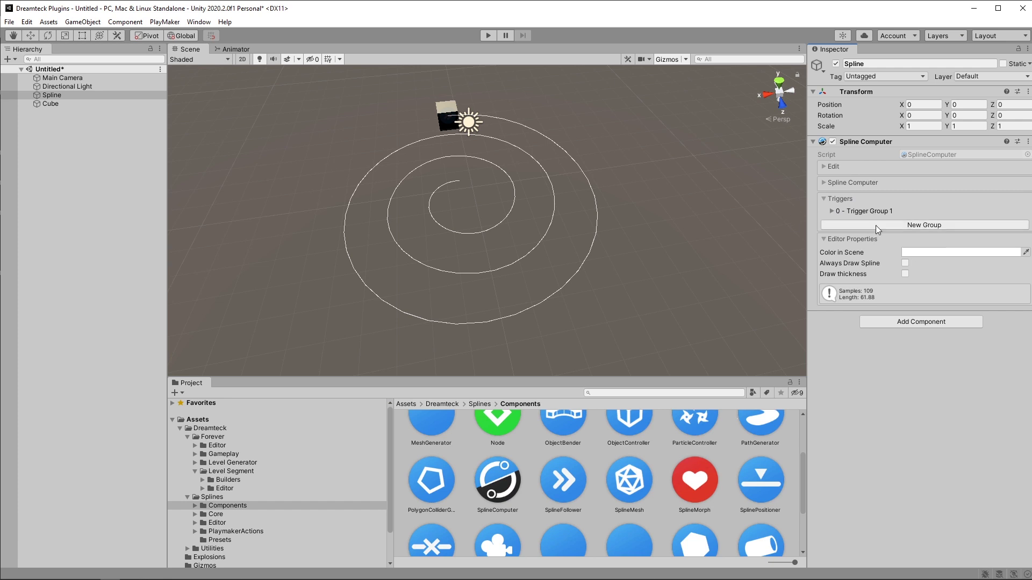
left_click(830, 212)
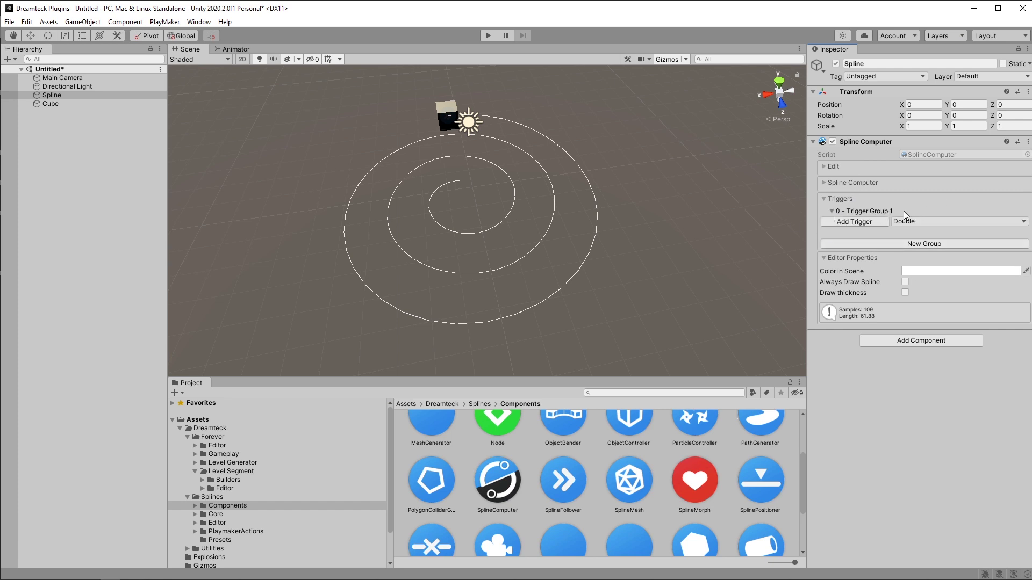
left_click(876, 223)
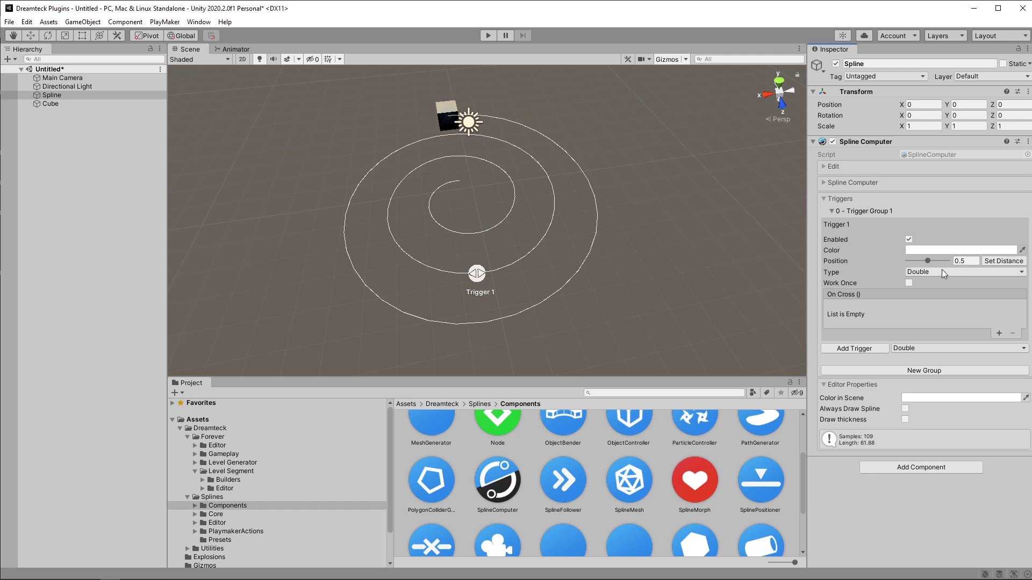
Turn on Work Once for Trigger 1, keeping it enabled and its type set to Double.
left_click(908, 239)
left_click(908, 283)
left_click(908, 284)
left_click(949, 273)
left_click(933, 271)
left_click(946, 288)
left_click(934, 271)
left_click(941, 285)
Try sliding Trigger 1 along the spline and set its distance to exactly 20.
left_click_drag(928, 262, 929, 271)
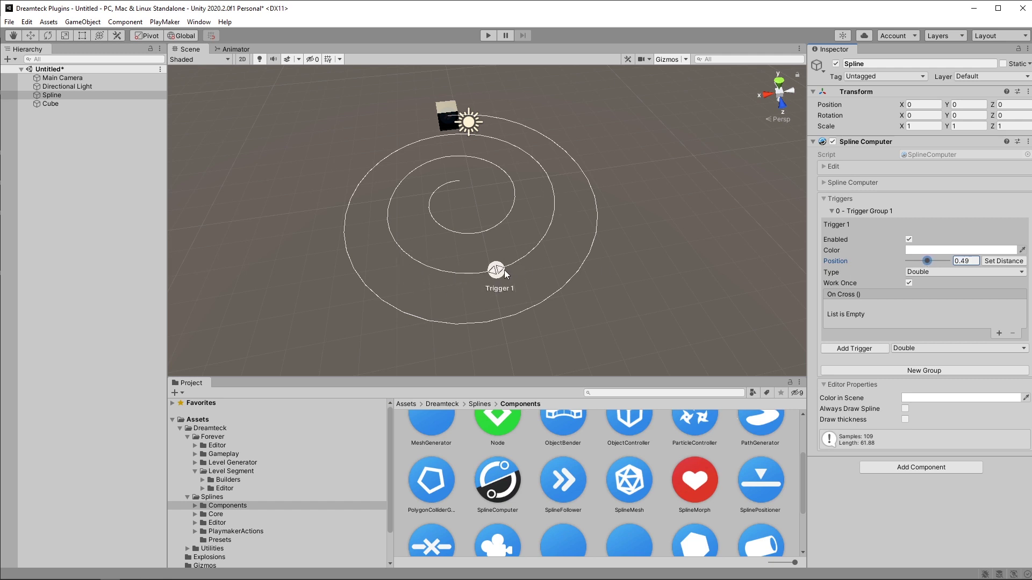
mouse_move(499, 272)
left_mouse_down()
mouse_move(395, 252)
mouse_move(529, 248)
mouse_move(438, 267)
mouse_move(398, 238)
mouse_move(512, 259)
mouse_move(490, 264)
left_mouse_up()
left_click(1003, 261)
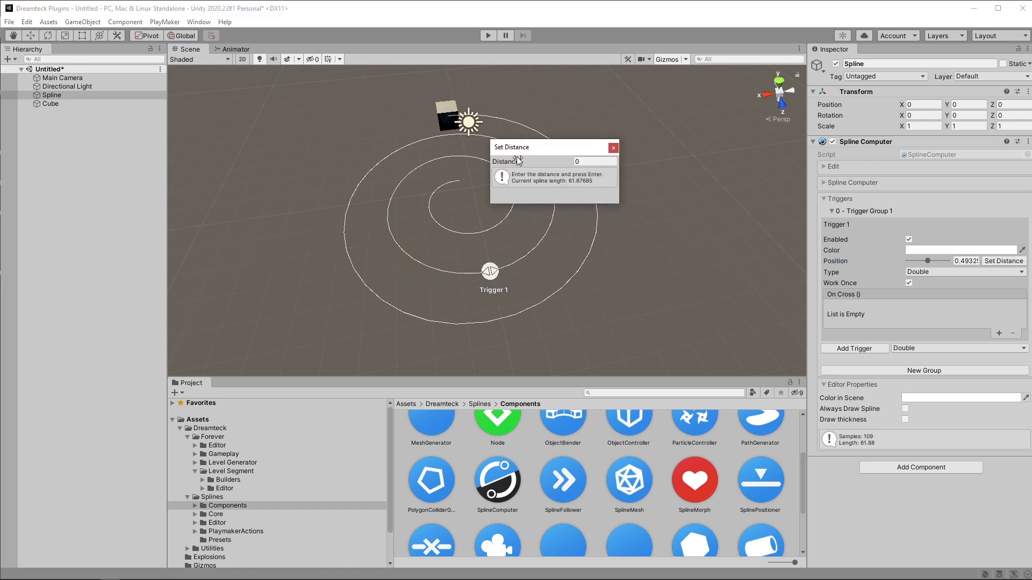
left_click_drag(539, 152, 691, 169)
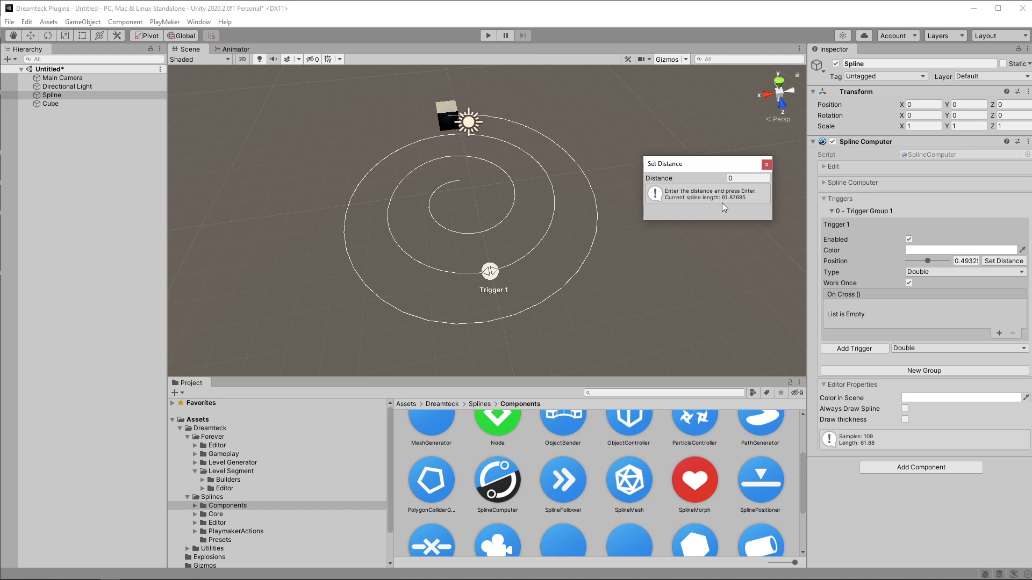
left_click_drag(726, 164, 739, 163)
left_click(753, 179)
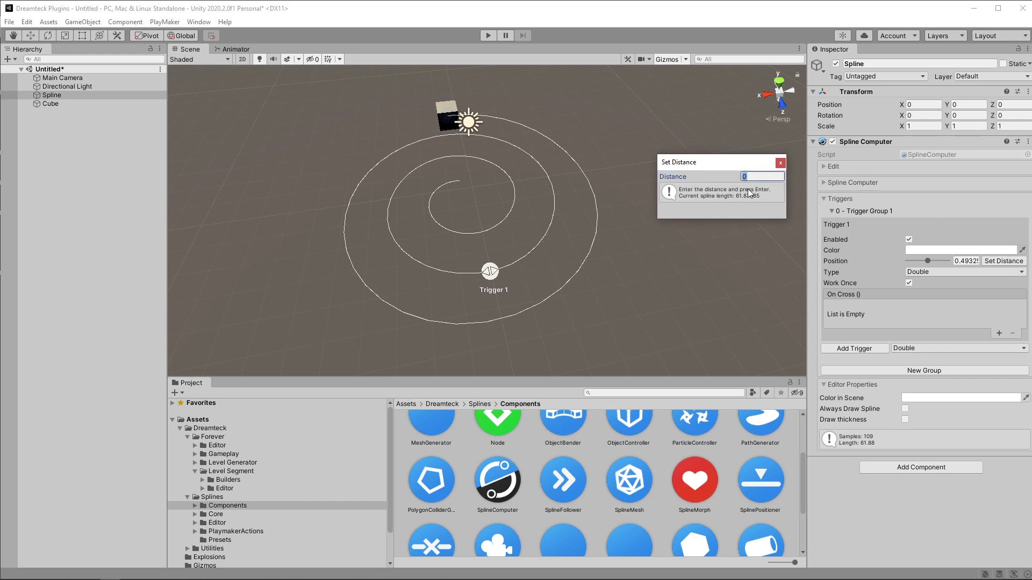
type("20")
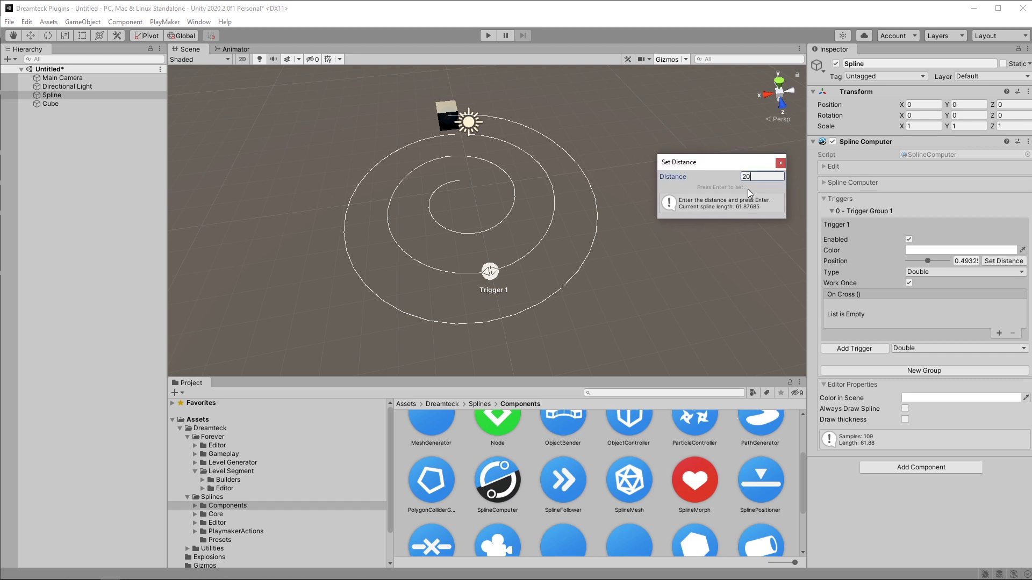
key("Return")
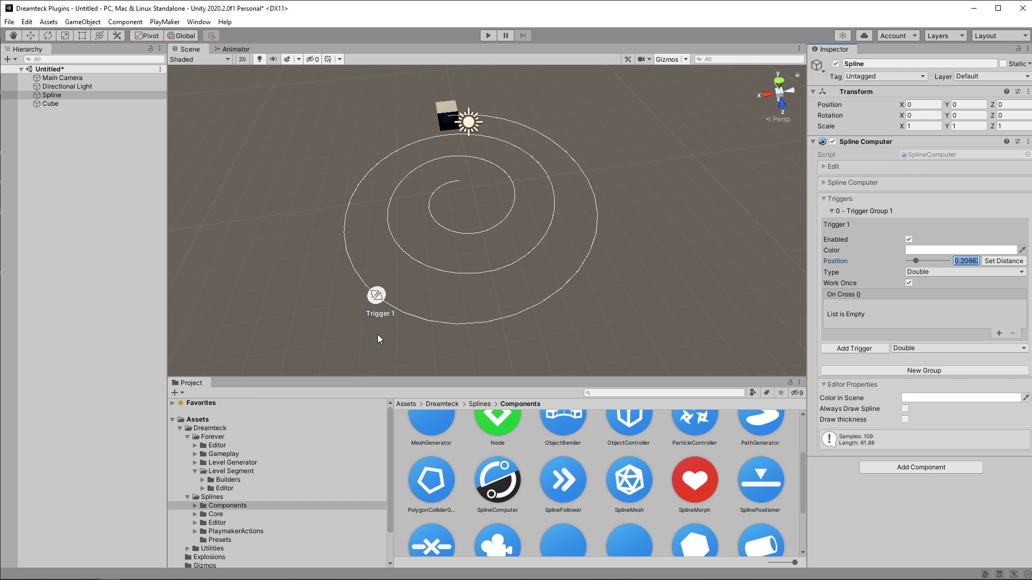
Try a light green colour on Trigger 1 and return it to white.
left_click(937, 250)
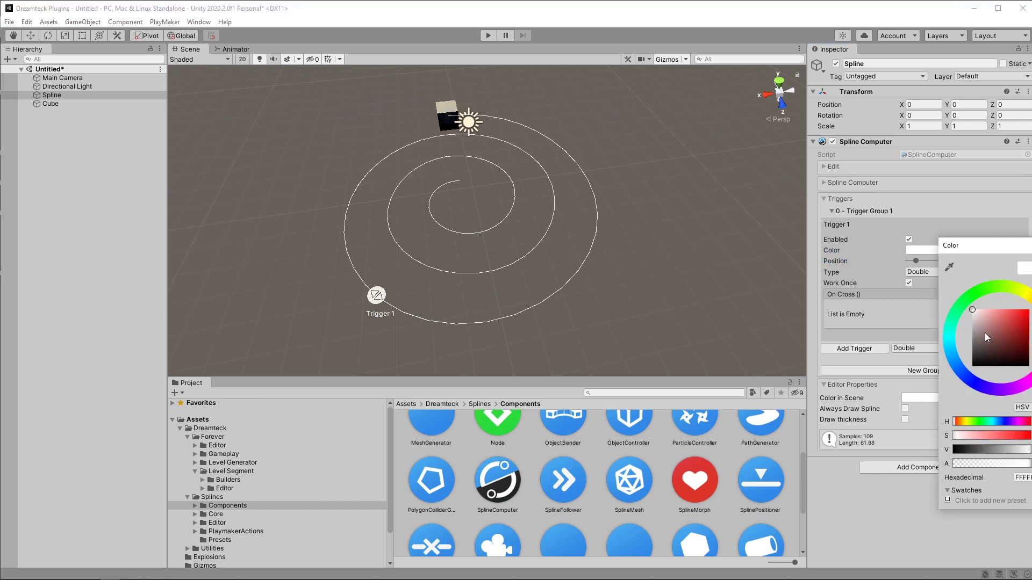
left_click_drag(1002, 288, 986, 289)
left_click_drag(990, 317, 999, 286)
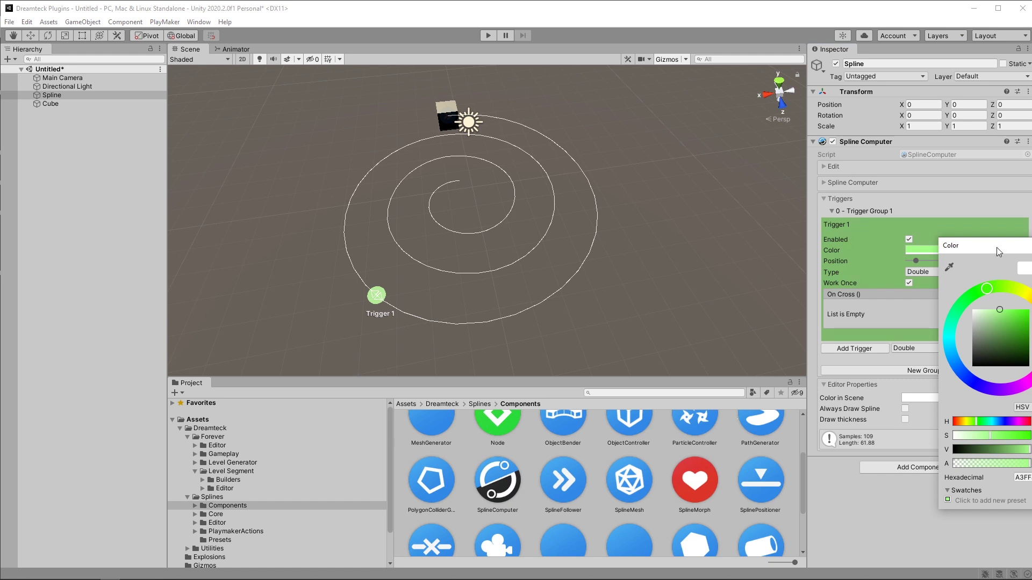
left_click(973, 310)
left_click(917, 321)
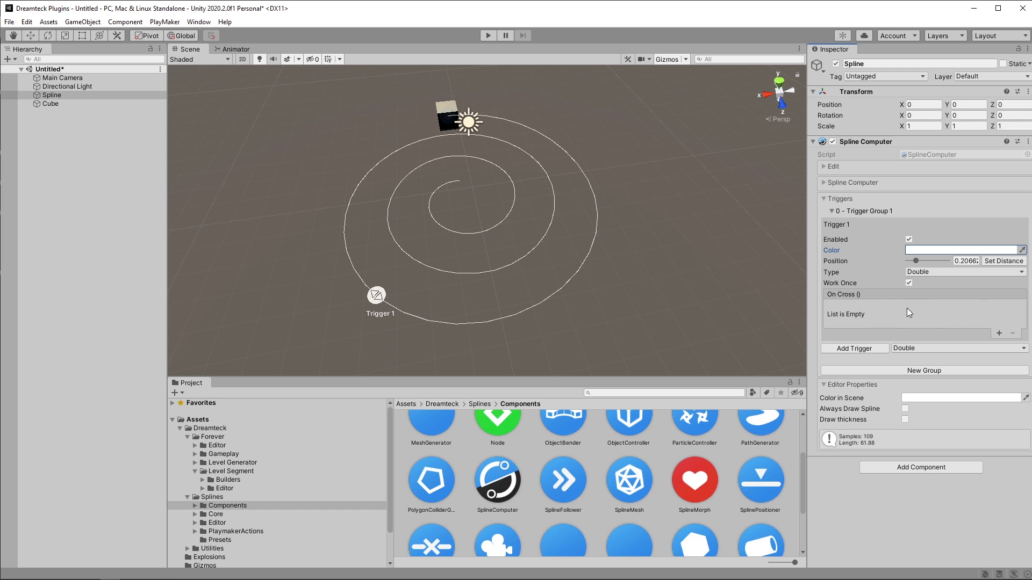
Add an empty On Cross event to Trigger 1 and place the Yellow, Orange and Green prefabs from Assets/Explosions in the scene.
left_click(999, 334)
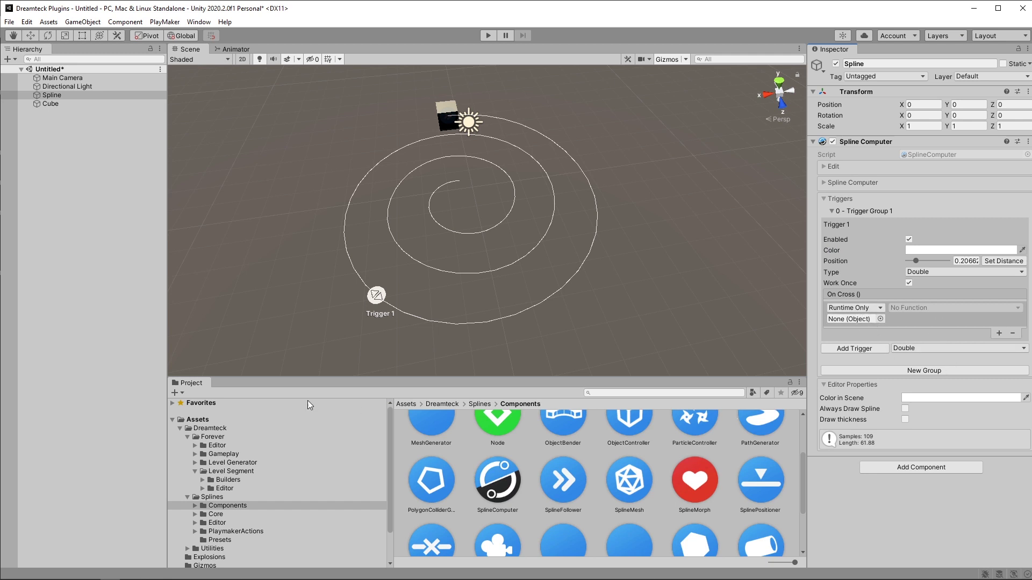
left_click(197, 419)
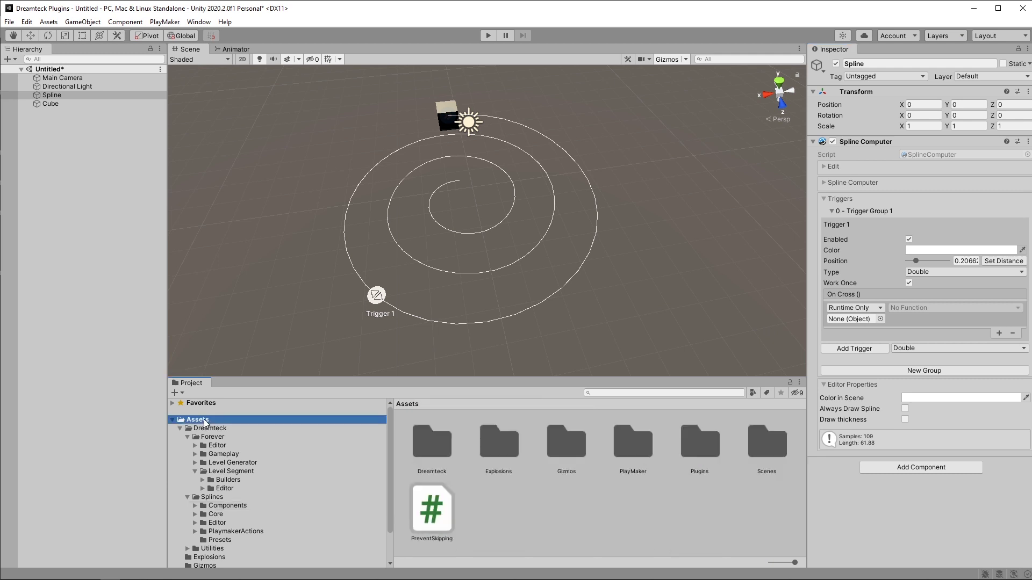
double_click(491, 442)
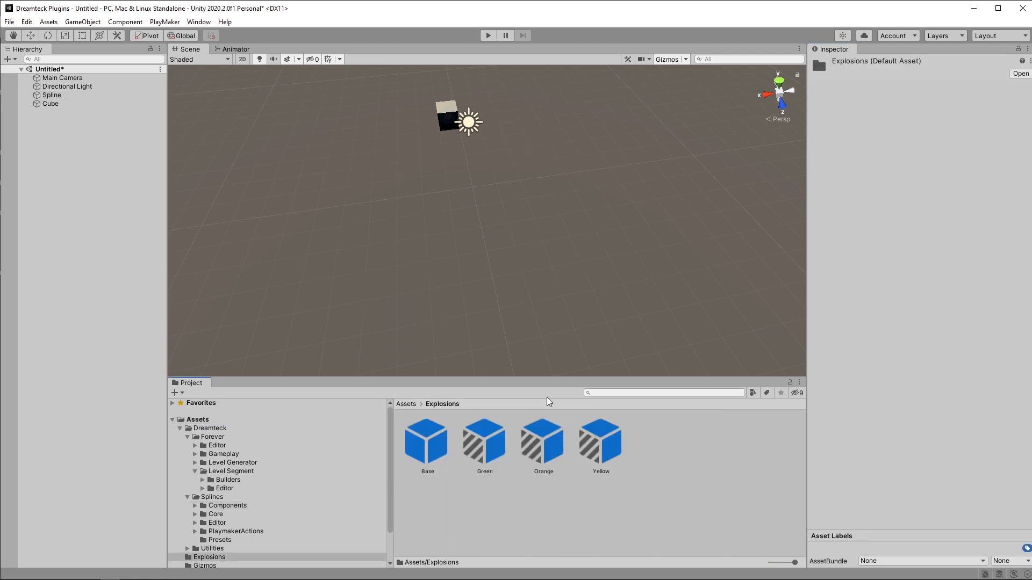
left_click_drag(606, 459, 66, 141)
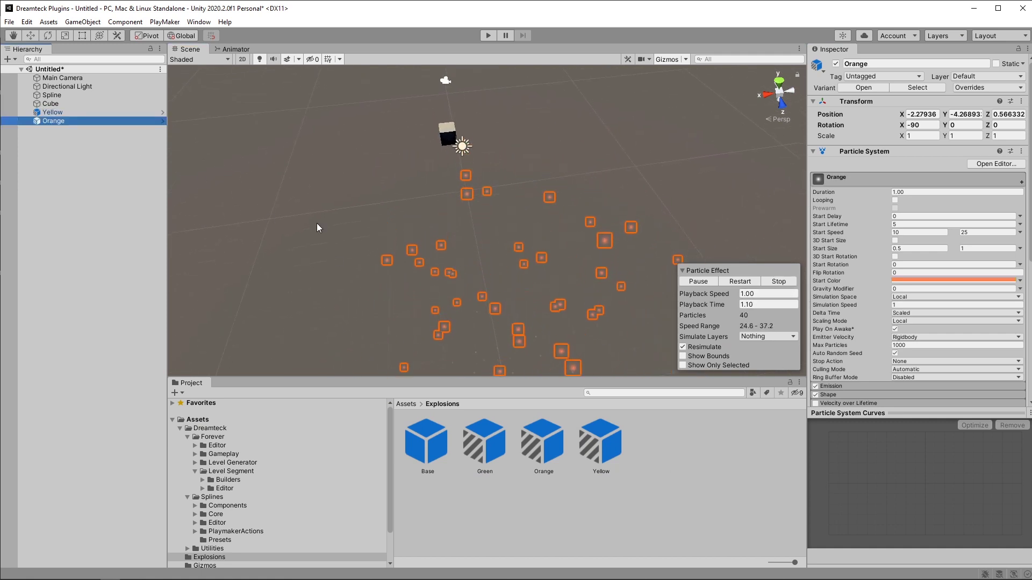
left_click_drag(522, 450, 111, 201)
scroll(527, 239, "down", 1)
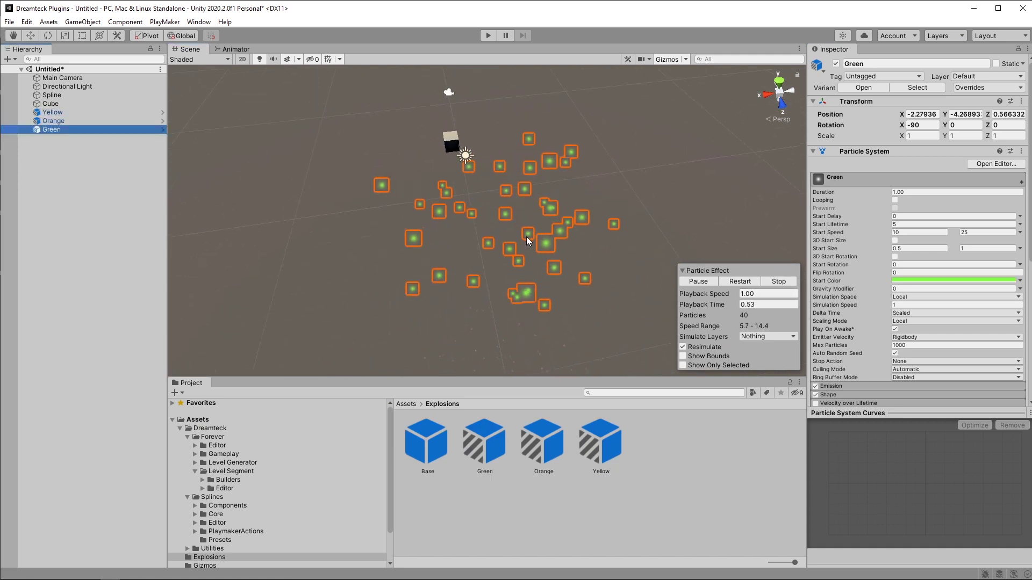
Turn on Always Draw Spline for the Spline object.
left_click(72, 95)
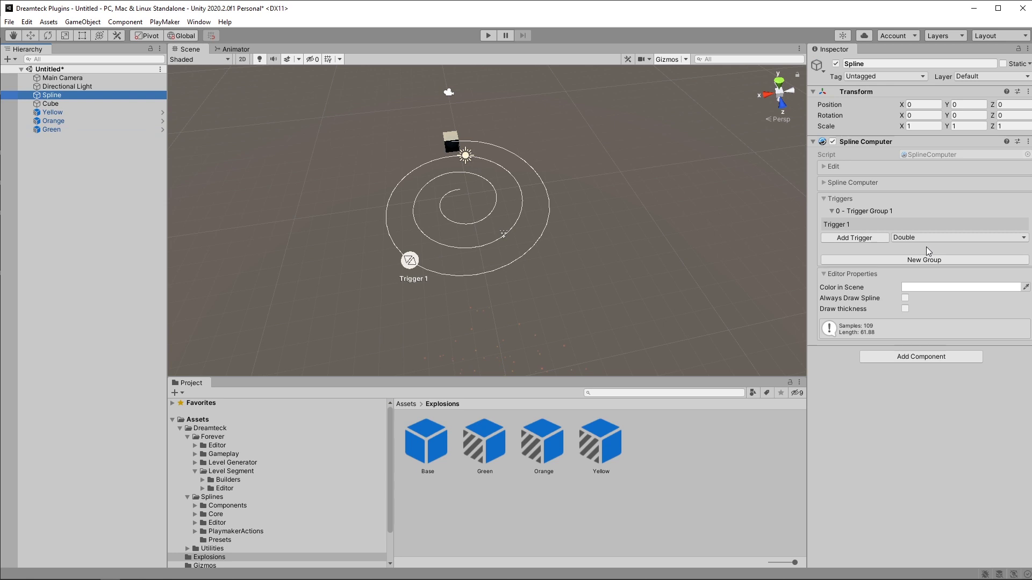
left_click(906, 298)
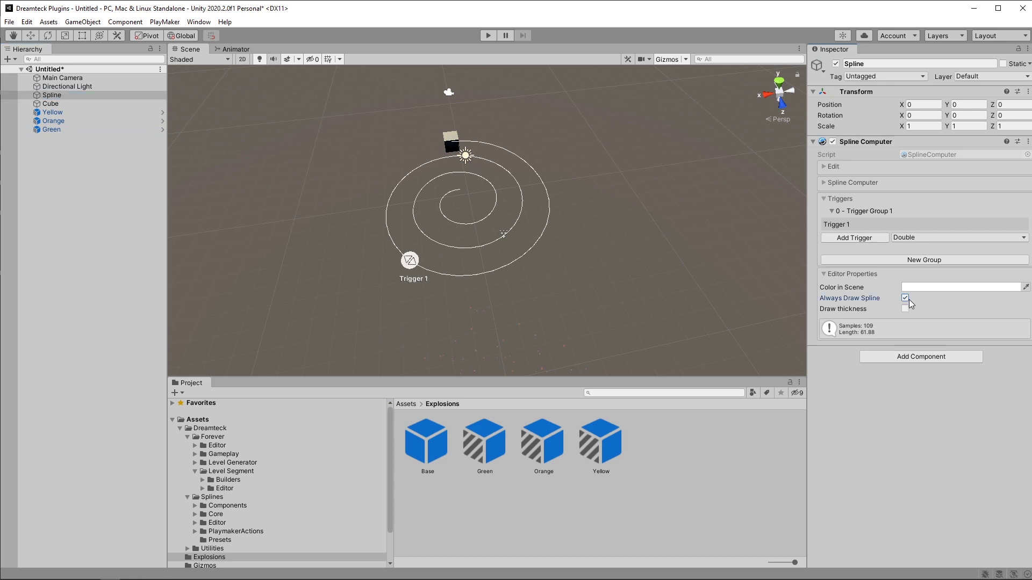
left_click(660, 260)
scroll(598, 262, "up", 4)
middle_click_drag(584, 268, 584, 256)
Set the Orange explosion's position to 0, 0, 0.
left_click(56, 120)
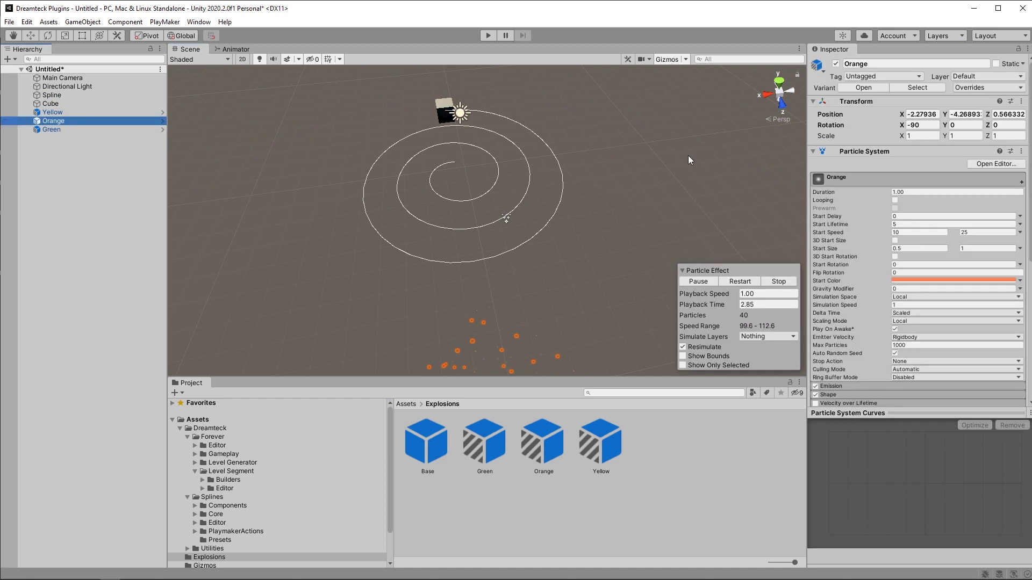
left_click(930, 114)
type("0")
key("Tab")
type("0")
key("Tab")
Set the Yellow explosion's Y position to 0 and shift it sideways along the spiral.
type("0")
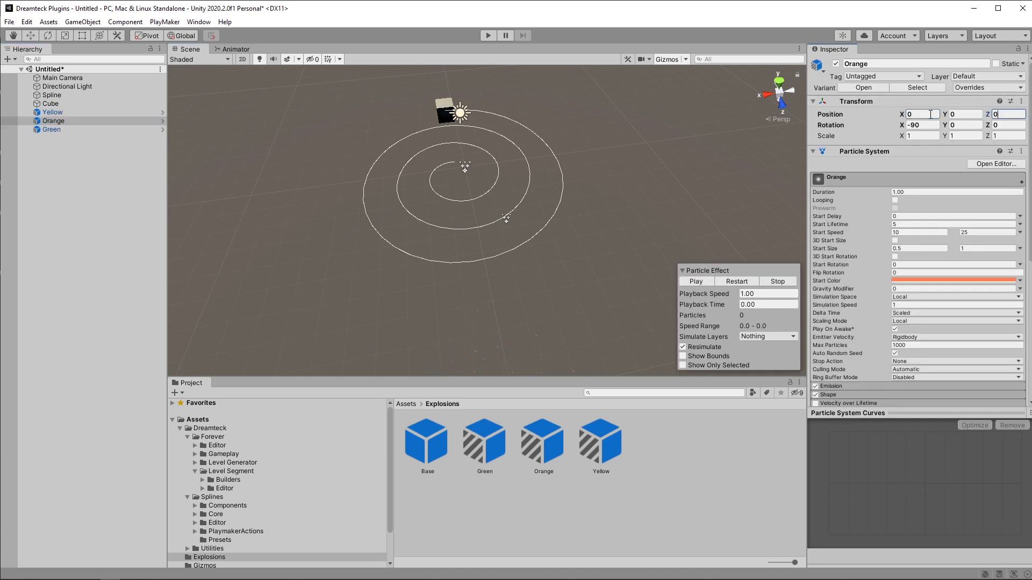
Move the Orange explosion onto the front of the spiral and order it above Yellow in the hierarchy.
scroll(502, 119, "down", 1)
key("w")
left_click_drag(471, 170, 452, 253)
left_click_drag(60, 120, 49, 110)
left_click(51, 121)
left_click(965, 114)
Set the Green explosion's Y position to 0 and move it to the spiral's far side near the cube.
type("0")
left_click_drag(507, 171, 373, 173)
left_click(51, 130)
left_click(964, 114)
type("0")
left_click_drag(507, 170, 456, 160)
left_click(377, 169)
left_click_drag(372, 173, 449, 116)
Select the Orange, Yellow and Green explosions together and deactivate them.
left_click(491, 184)
scroll(511, 182, "up", 1)
left_click(30, 130)
left_click(56, 112, "shift")
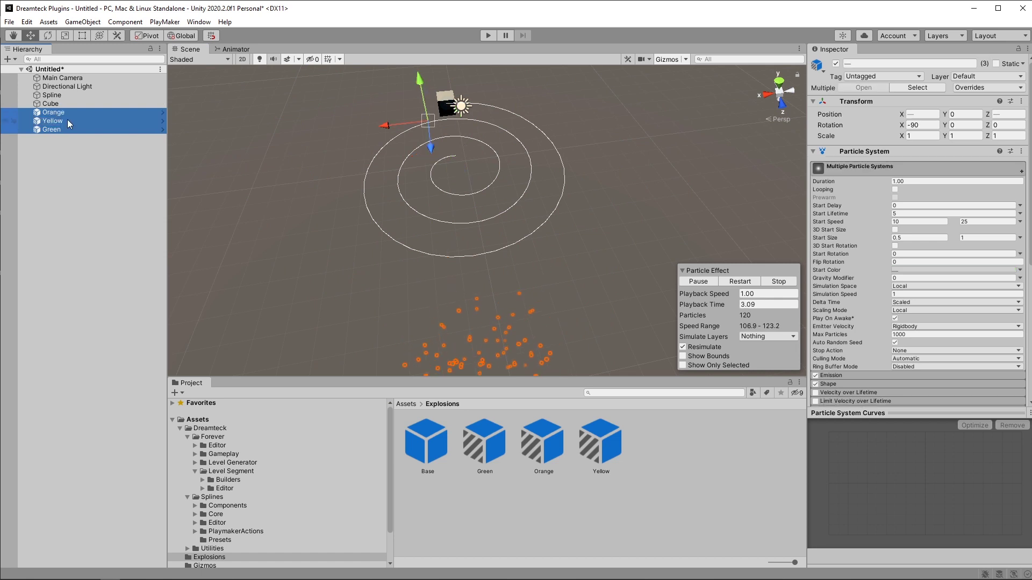
Move the Spline's Trigger 1 along the outer loop to a position of about 0.183.
left_click(67, 96)
left_click(852, 229)
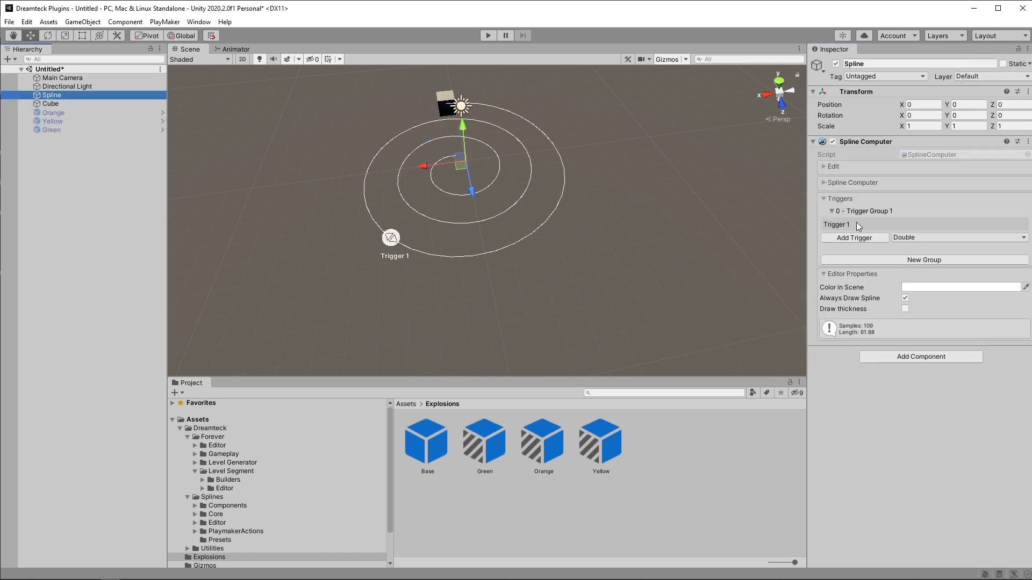
left_click(857, 224)
scroll(368, 239, "up", 3)
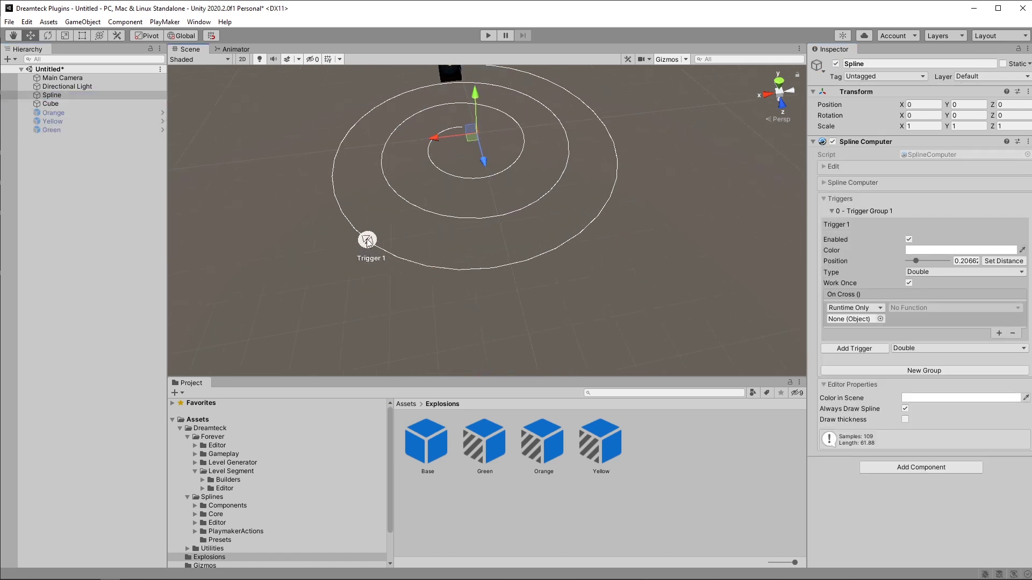
mouse_move(368, 238)
left_mouse_down()
mouse_move(449, 261)
mouse_move(434, 267)
left_mouse_up()
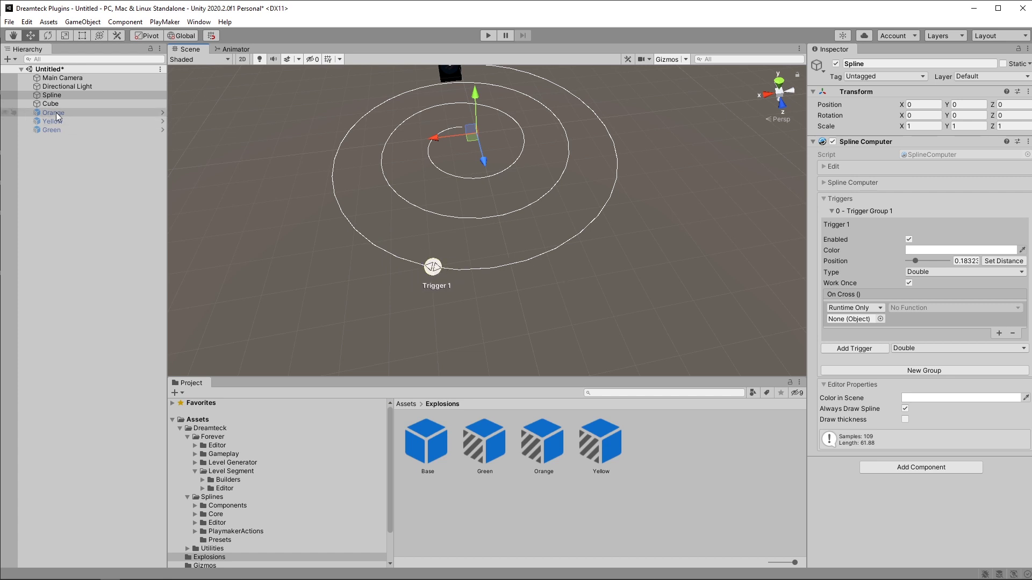
Set Trigger 1's colour to light orange, FFB764.
left_click(945, 250)
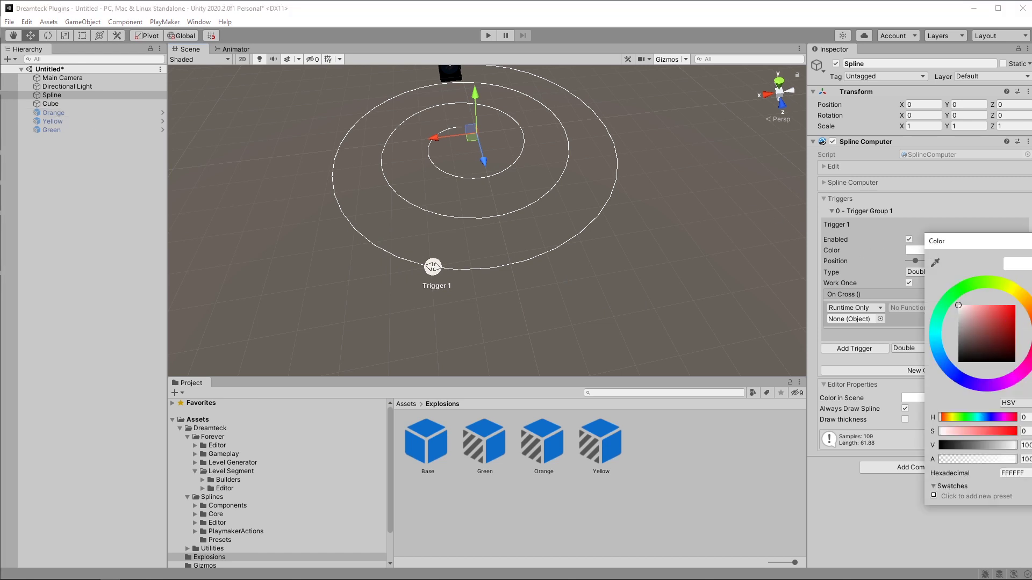
left_click(1029, 305)
left_click_drag(984, 321, 992, 287)
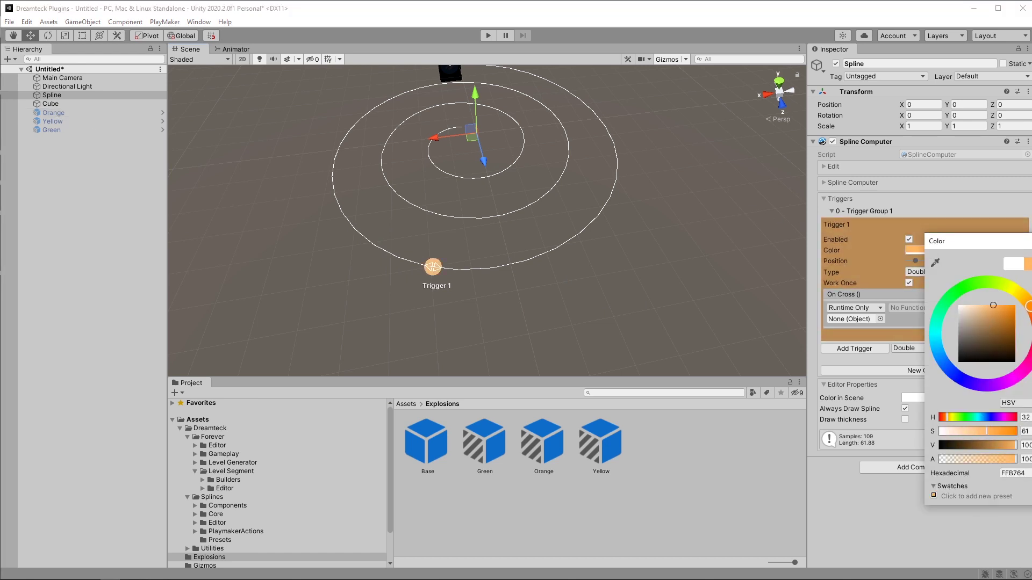
Rename Trigger 1 as Orange Explosion.
right_click(859, 225)
left_click(874, 243)
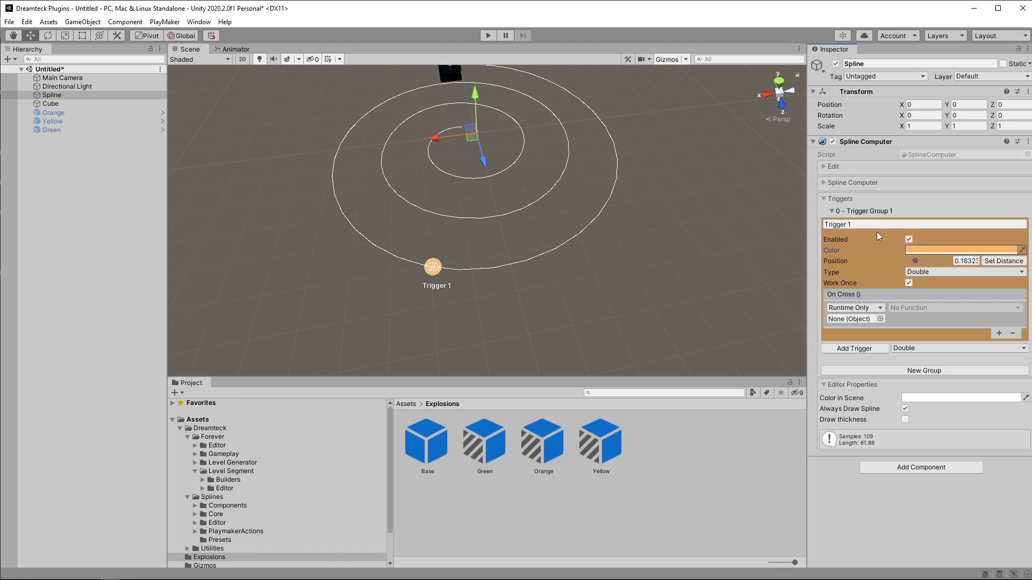
type("Orange Exp")
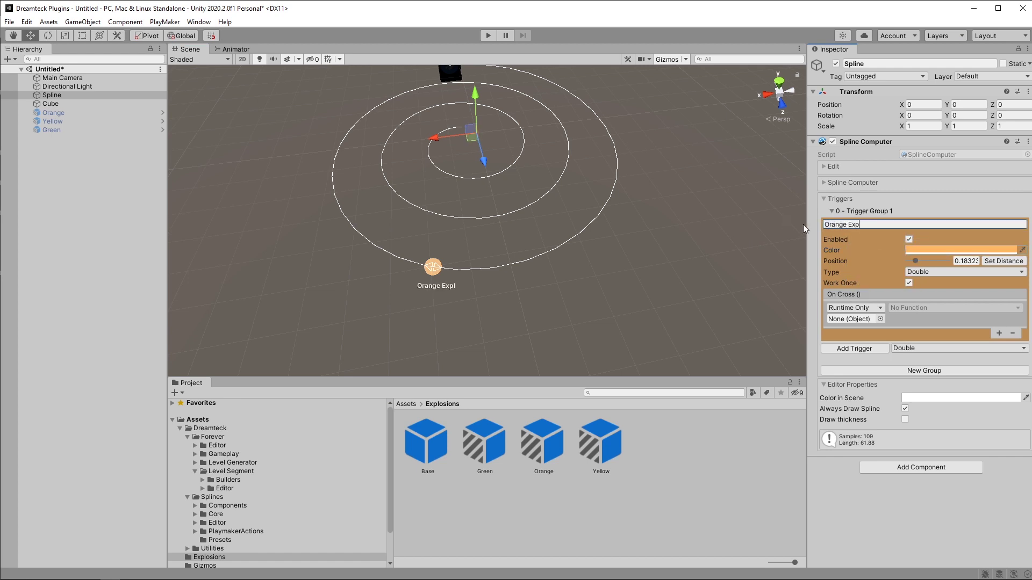
type("losion")
key("Return")
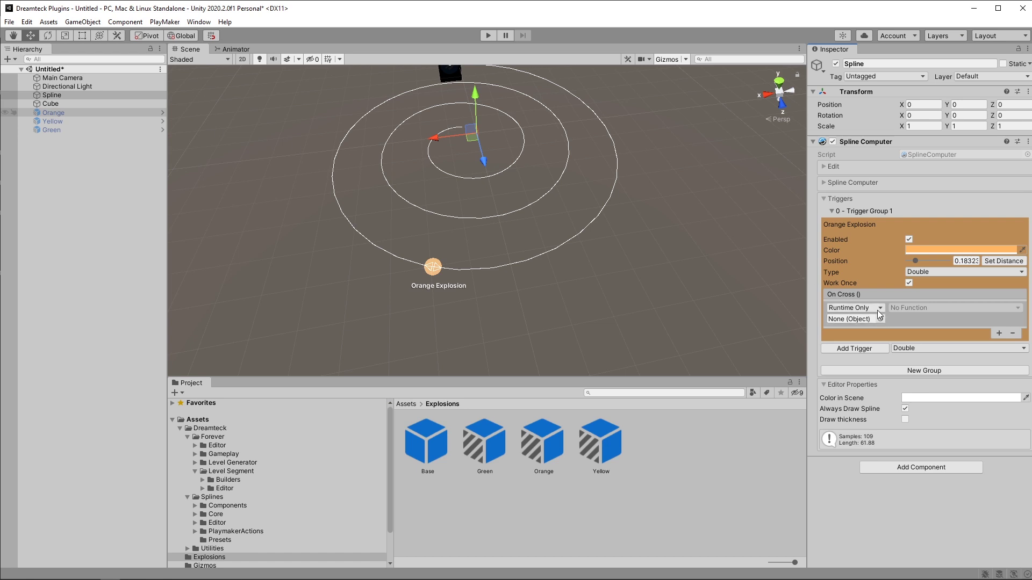
Make the Orange Explosion trigger's On Cross event call GameObject.SetActive on the Orange object with the value enabled.
left_click_drag(56, 112, 862, 317)
left_click(929, 310)
mouse_move(925, 336)
left_click(1018, 418)
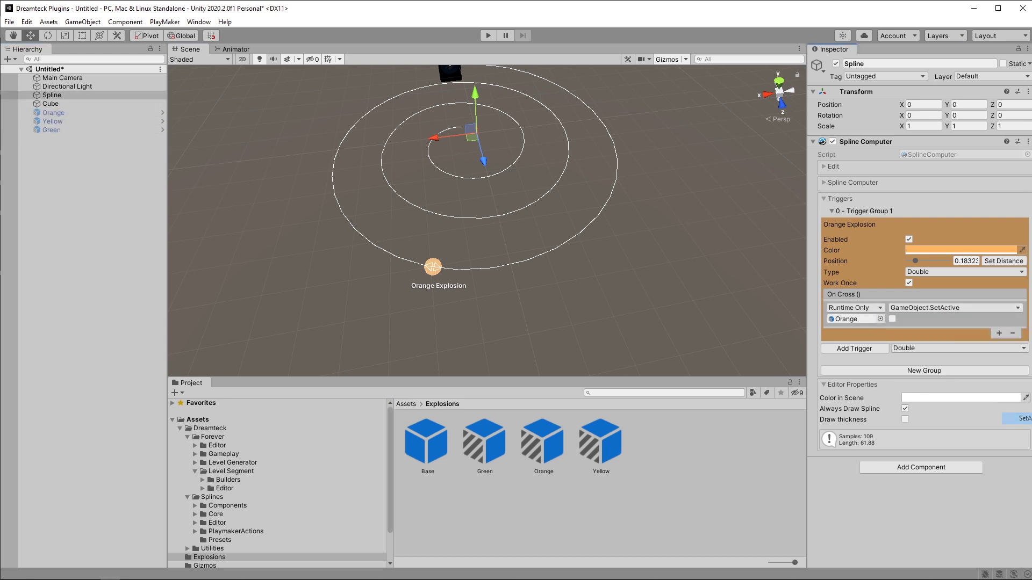
left_click(892, 320)
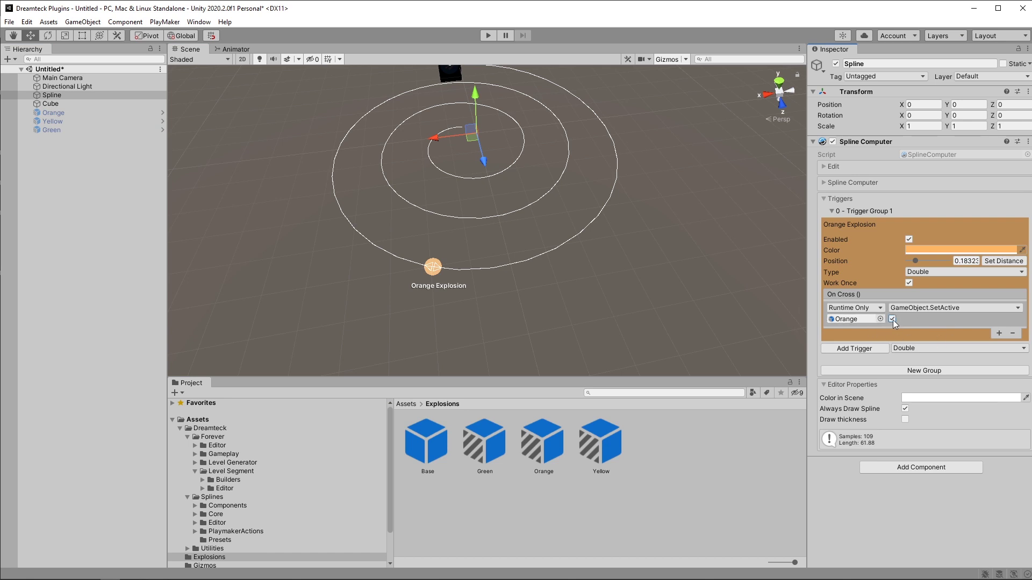
Enable Use Triggers on the Cube's Spline Follower.
left_click(52, 104)
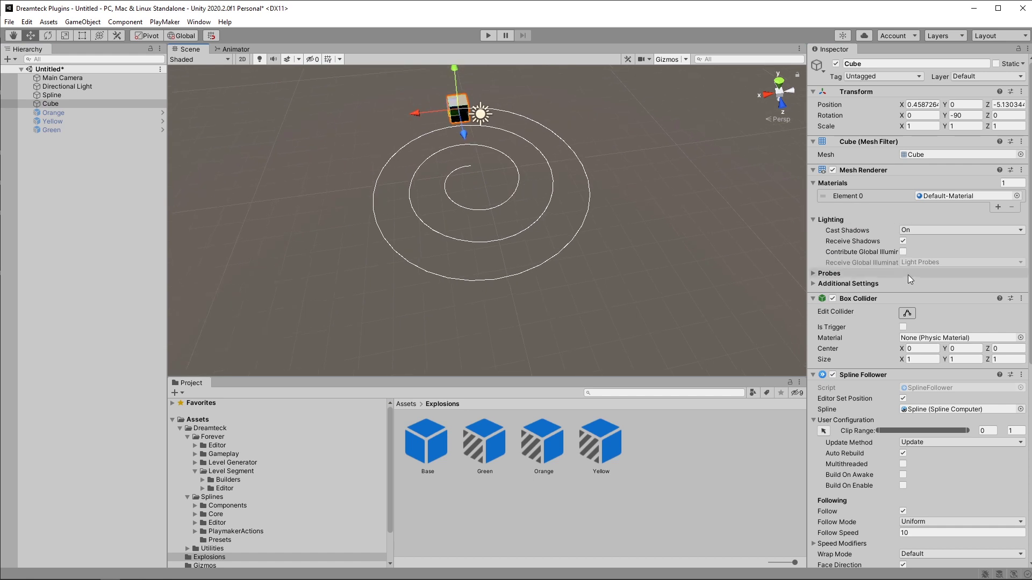
scroll(888, 294, "down", 10)
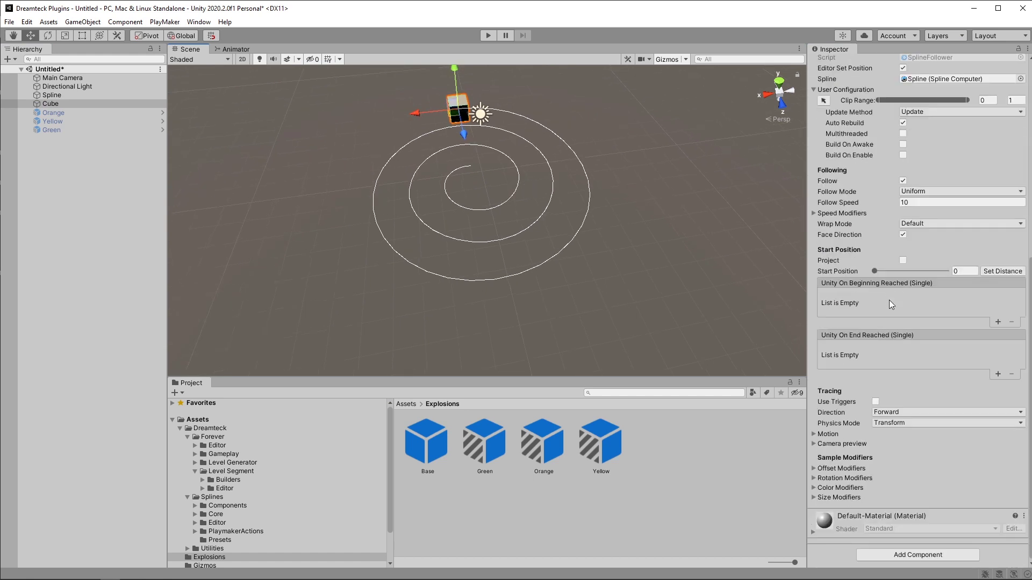
left_click(875, 402)
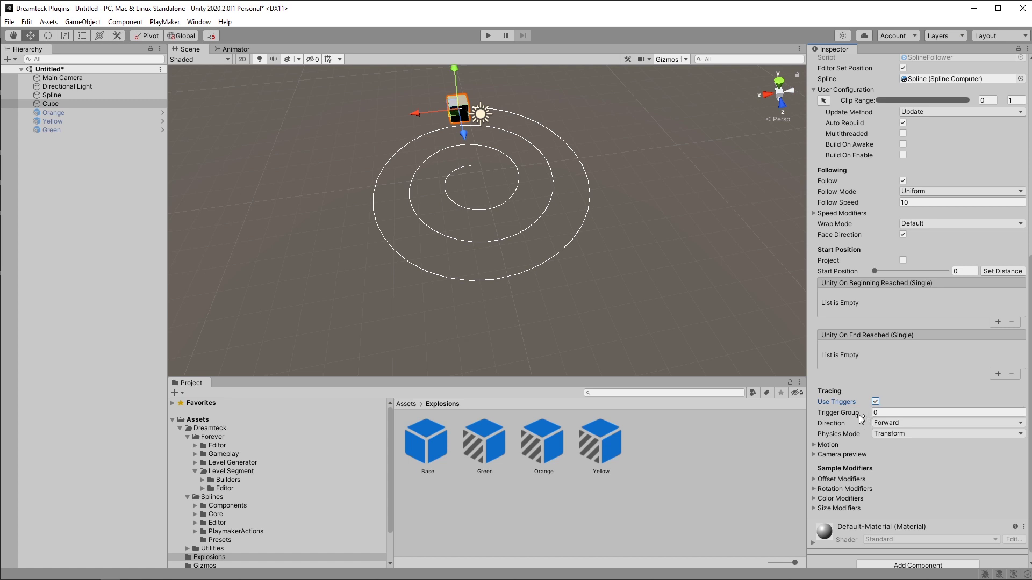
Check the Spline's trigger group against the Cube's, run the scene to test the Orange Explosion trigger, and stop it.
left_click(73, 95)
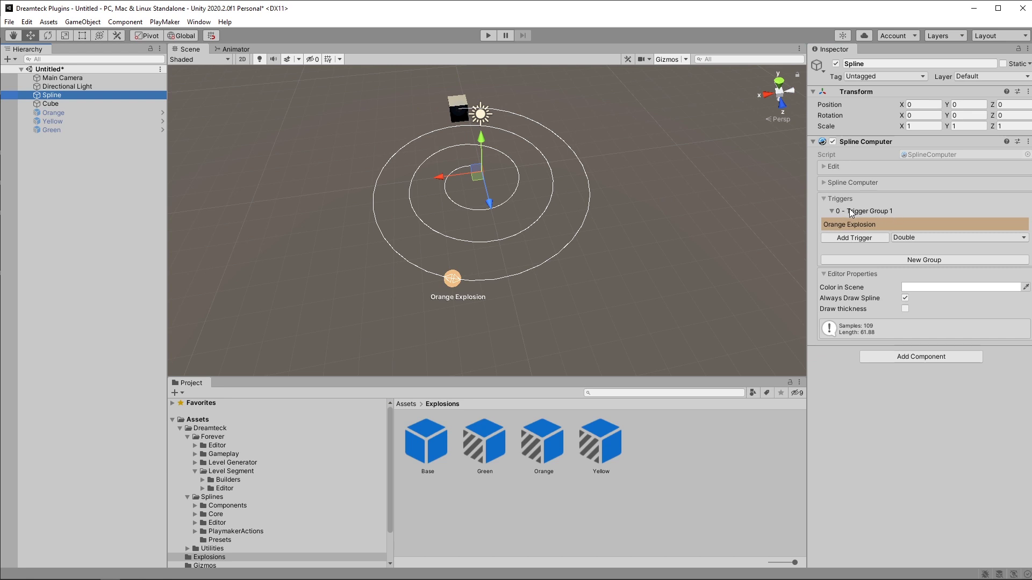
left_click(51, 103)
scroll(909, 403, "down", 10)
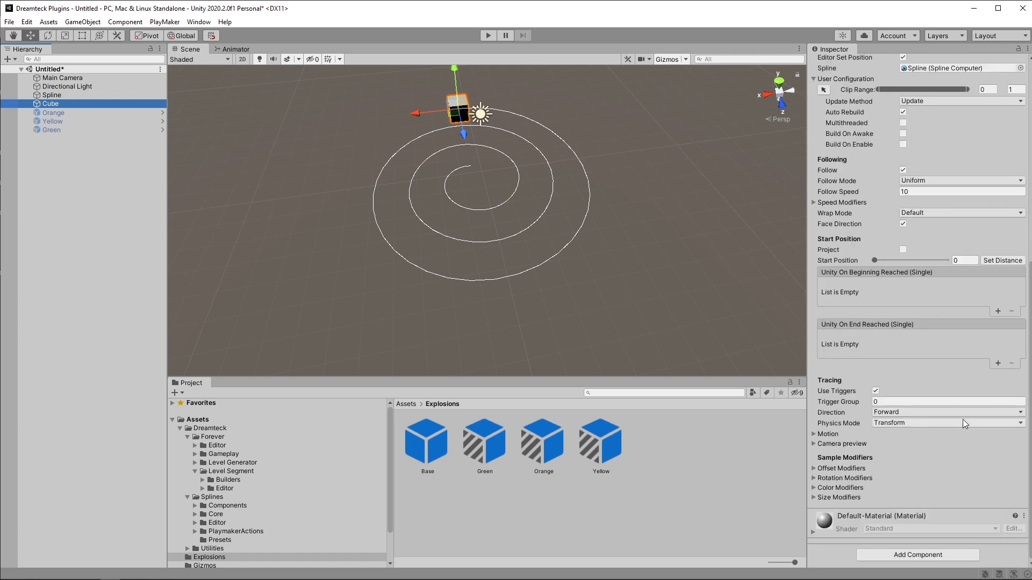
left_click(488, 36)
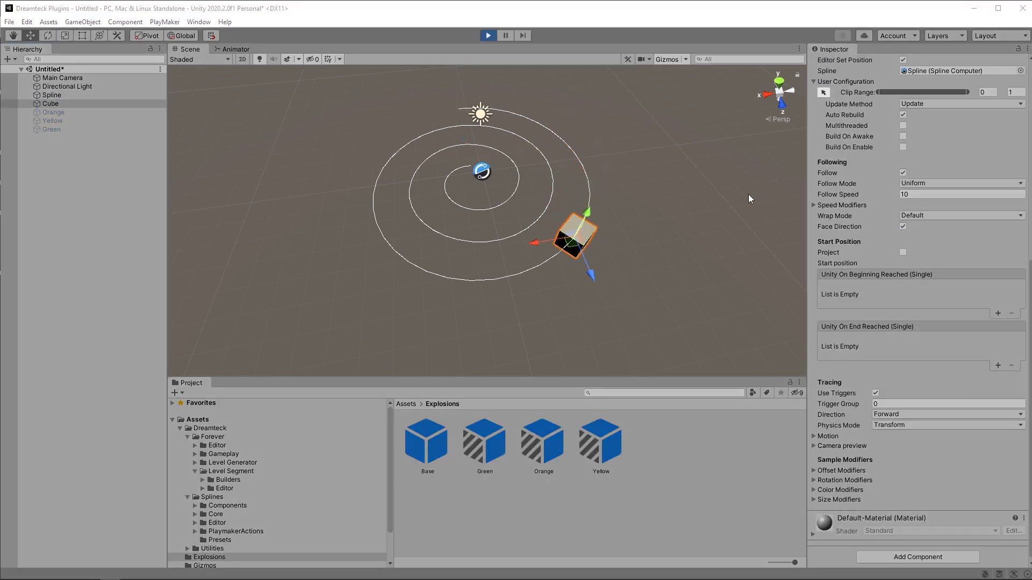
left_click(486, 35)
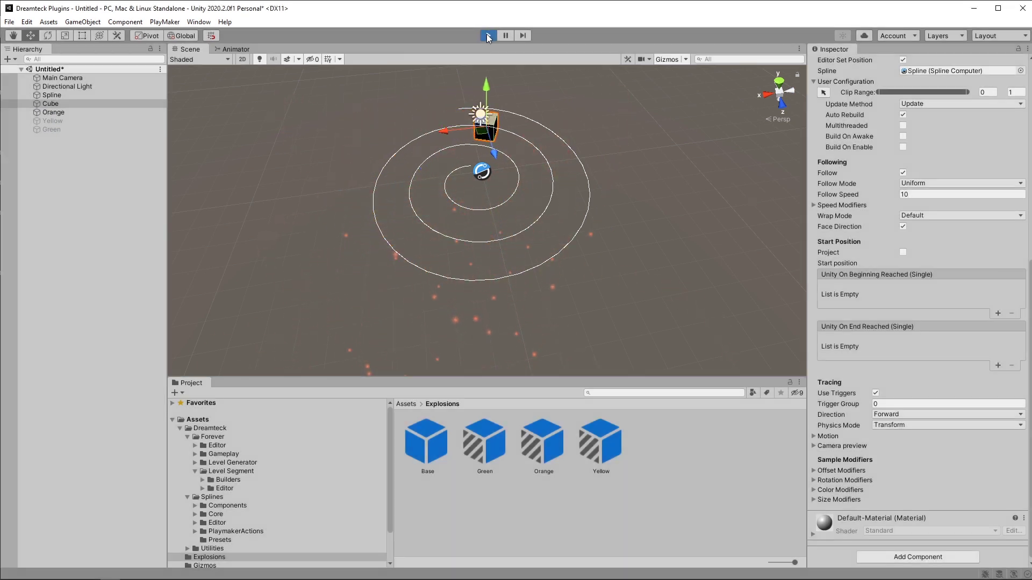
Add a second trigger to the Spline's Trigger Group 1, colour it yellow and name it Yellow Explosion.
left_click(862, 342)
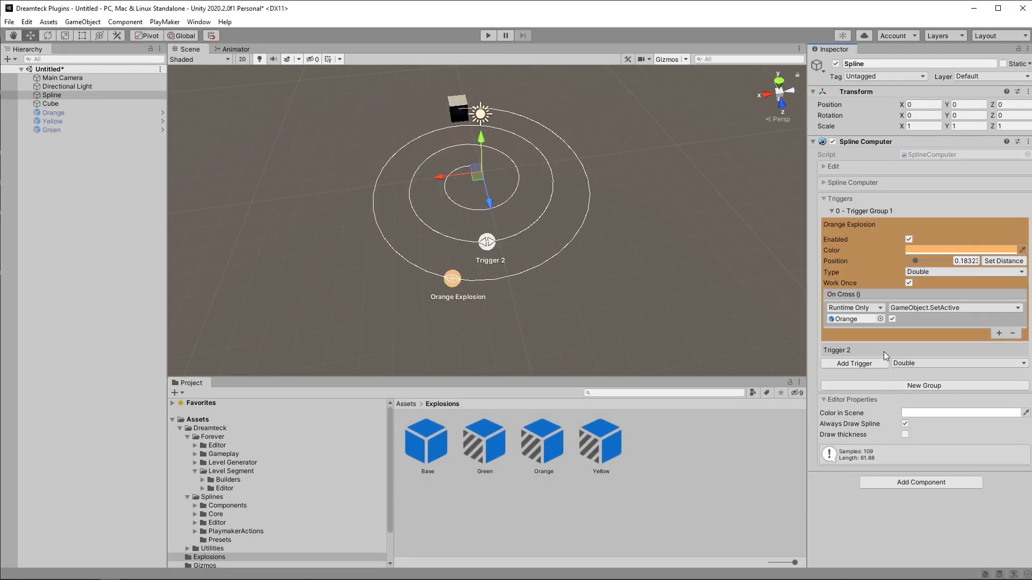
left_click(921, 350)
left_click(925, 265)
left_click(836, 240)
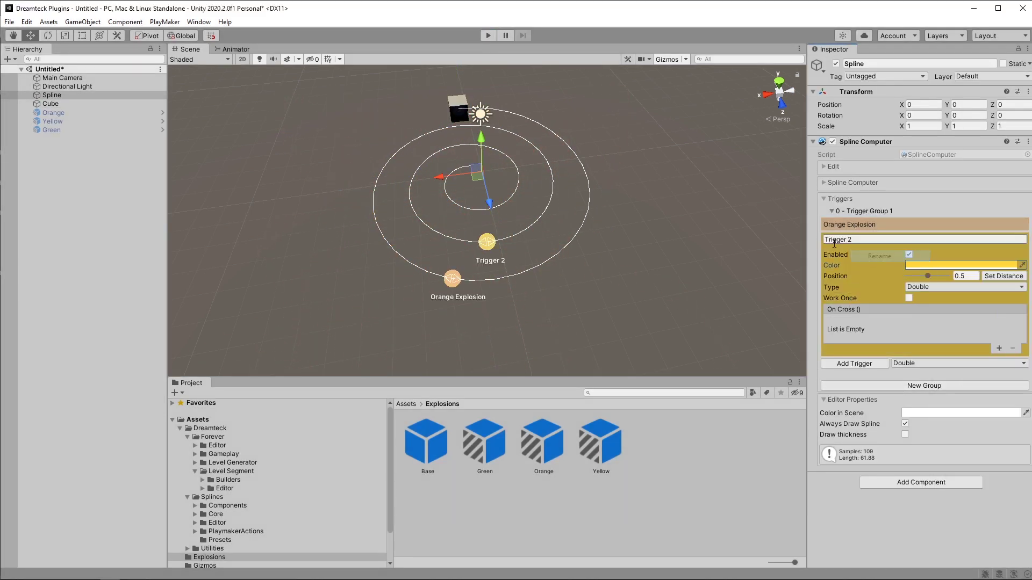
left_click(836, 239)
type("Yellow Explosion")
key("Return")
Add a third trigger to Trigger Group 1 and set its colour to light green.
left_click(854, 363)
left_click(930, 365)
left_click(960, 280)
left_click(1027, 333)
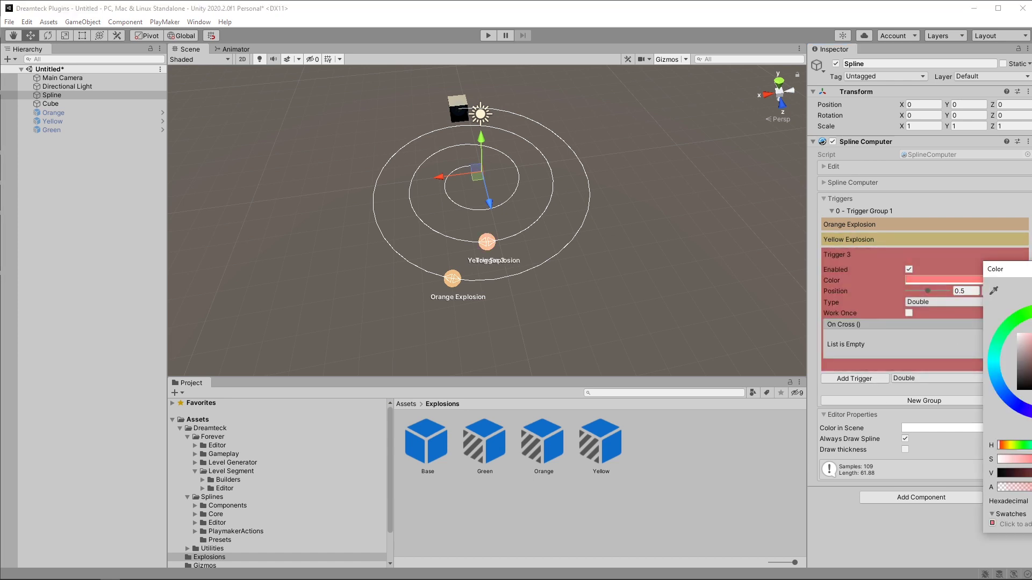
right_click(844, 252)
left_click(960, 280)
left_click(1020, 315)
Rename Trigger 3 as Green Explosion.
right_click(848, 254)
double_click(844, 254)
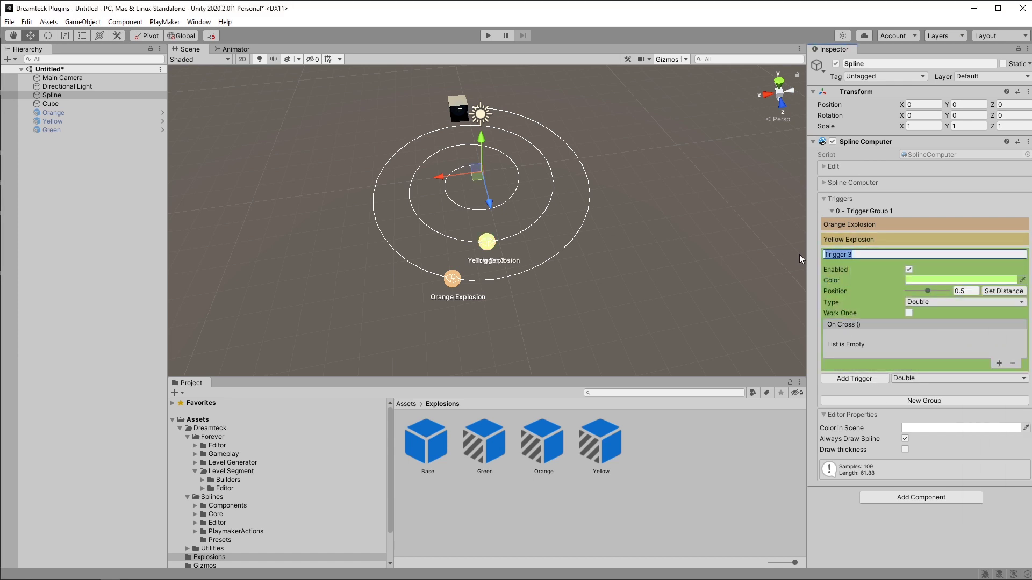
type("Green Explosion")
key("Return")
Add an On Cross event to the Green Explosion trigger that calls GameObject.SetActive on the Green object.
left_click(999, 363)
left_click_drag(51, 129, 857, 349)
left_click(956, 337)
mouse_move(930, 364)
left_click(929, 450)
Add an On Cross event to the Yellow Explosion trigger that calls GameObject.SetActive on the Yellow object with the value enabled.
left_click(881, 240)
left_click(997, 348)
left_click_drag(53, 121, 857, 334)
left_click(954, 323)
left_click(1014, 432)
left_click(891, 334)
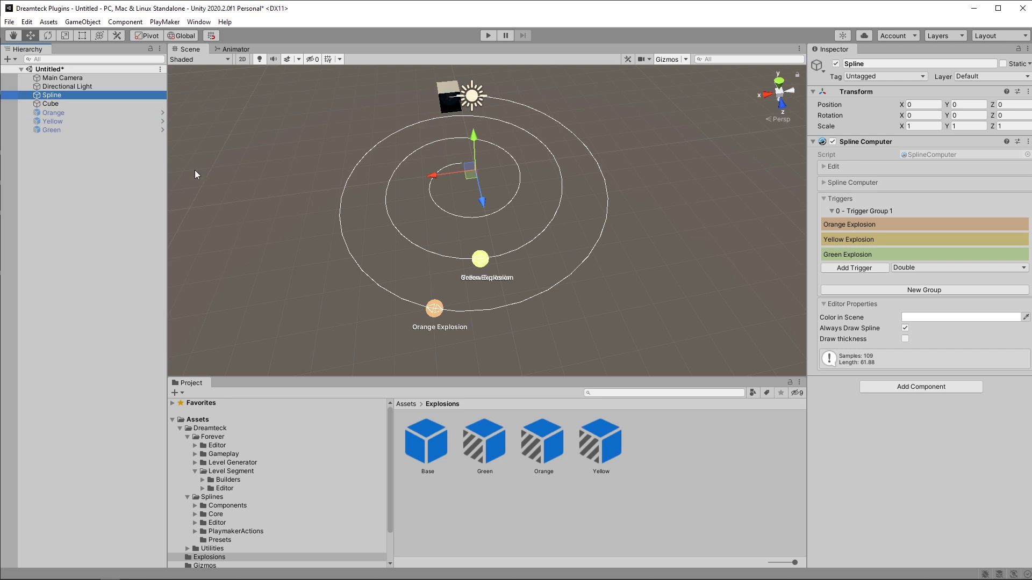
Move the Green Explosion trigger onto the innermost loop and the Yellow Explosion trigger to a position of about 0.313.
left_click(59, 121)
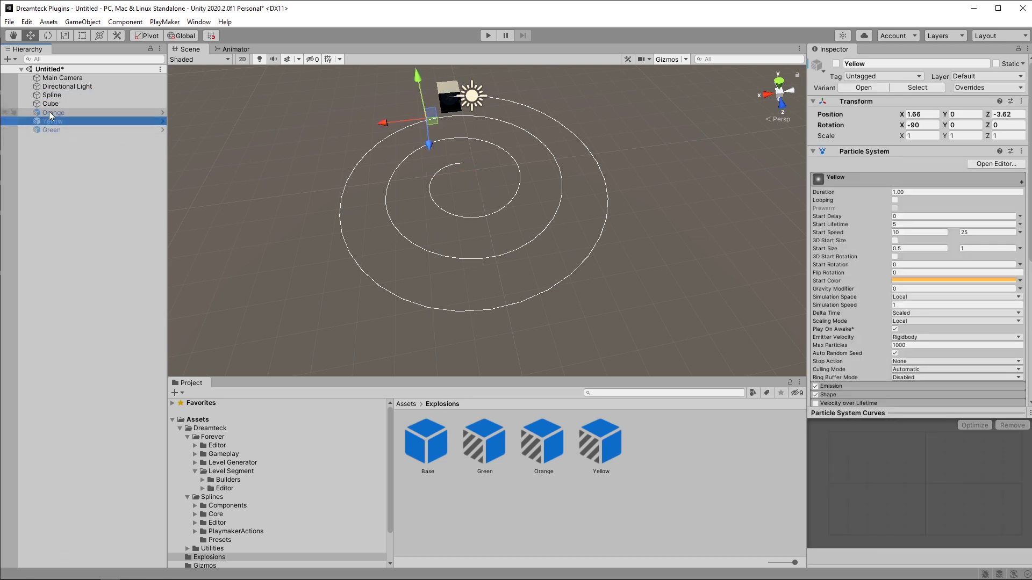
left_click(56, 96)
left_click(423, 240)
left_click_drag(424, 240, 429, 182)
left_click_drag(482, 267, 420, 130)
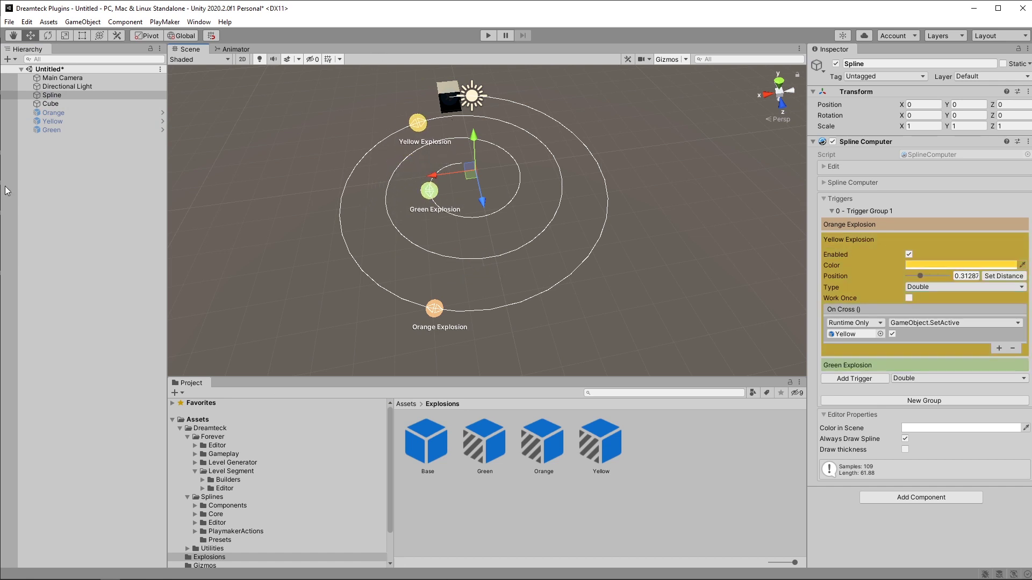
Check where the Yellow object sits and shift the Yellow Explosion trigger to match it, at a position of about 0.319.
left_click(56, 121)
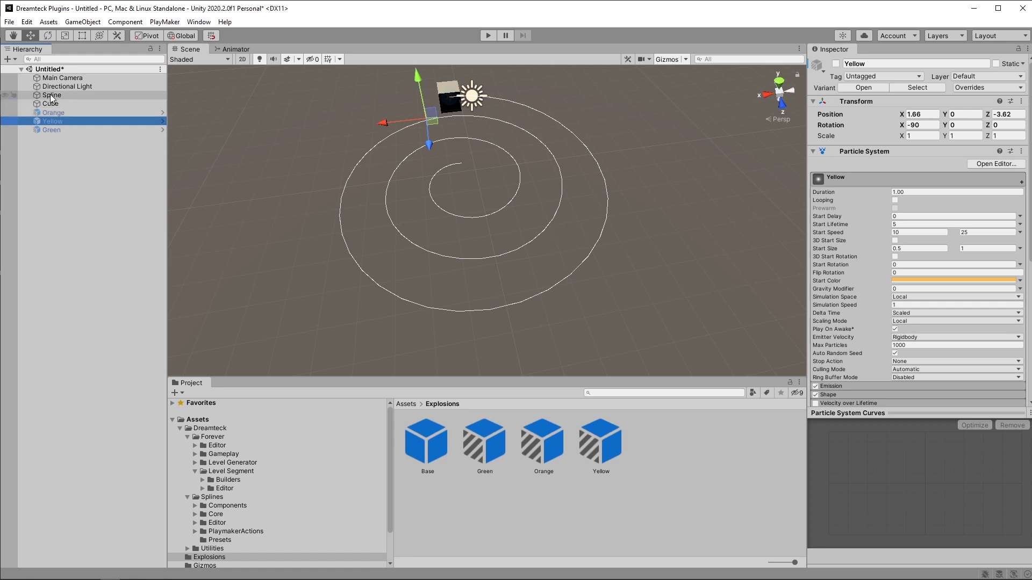
left_click(50, 95)
left_click(427, 120)
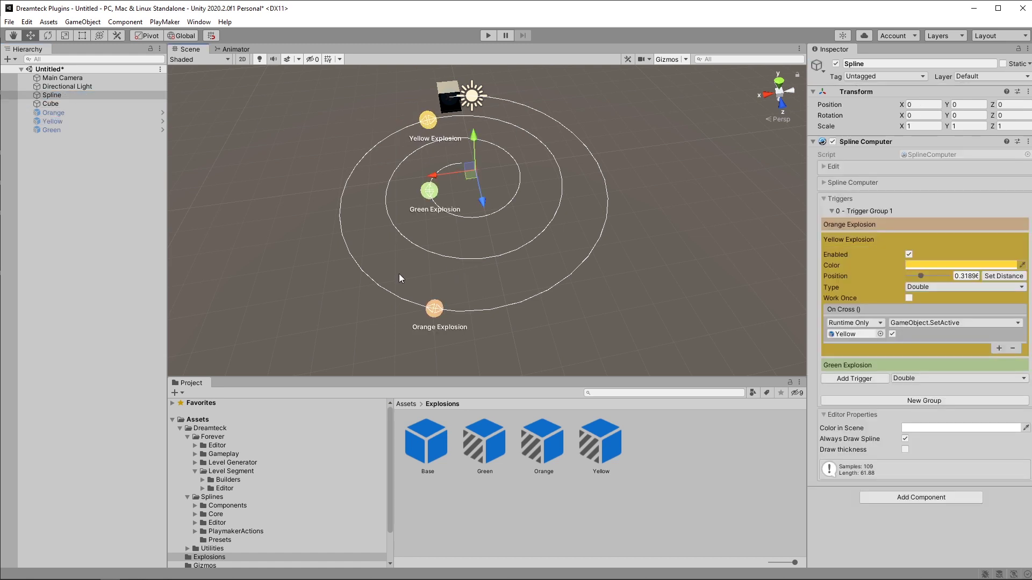
Move the Green Explosion trigger to the inner end of the spiral, at position 1.
left_click_drag(429, 191, 469, 165)
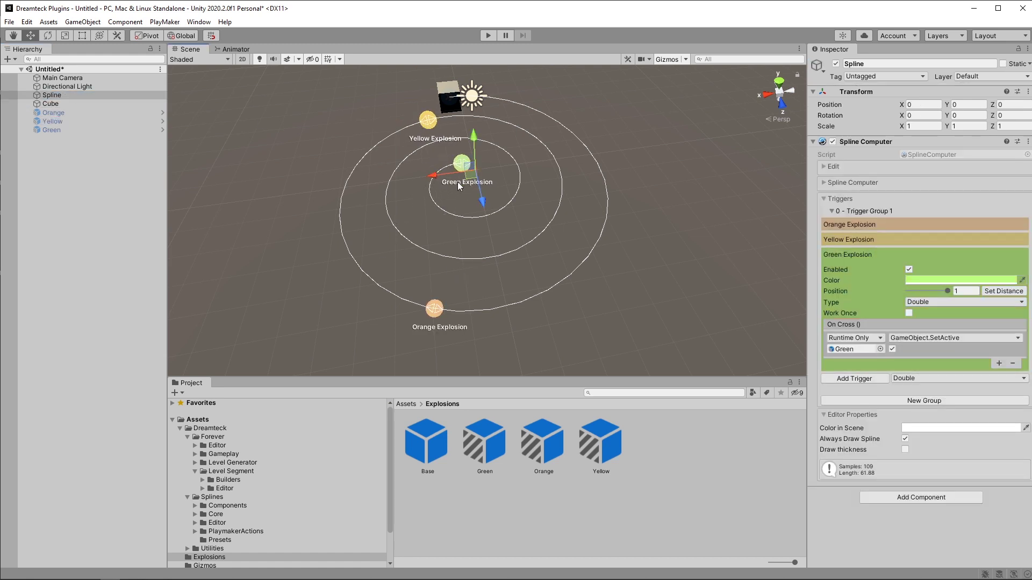
scroll(458, 186, "up", 6)
middle_click_drag(458, 186, 489, 244)
scroll(472, 226, "down", 3)
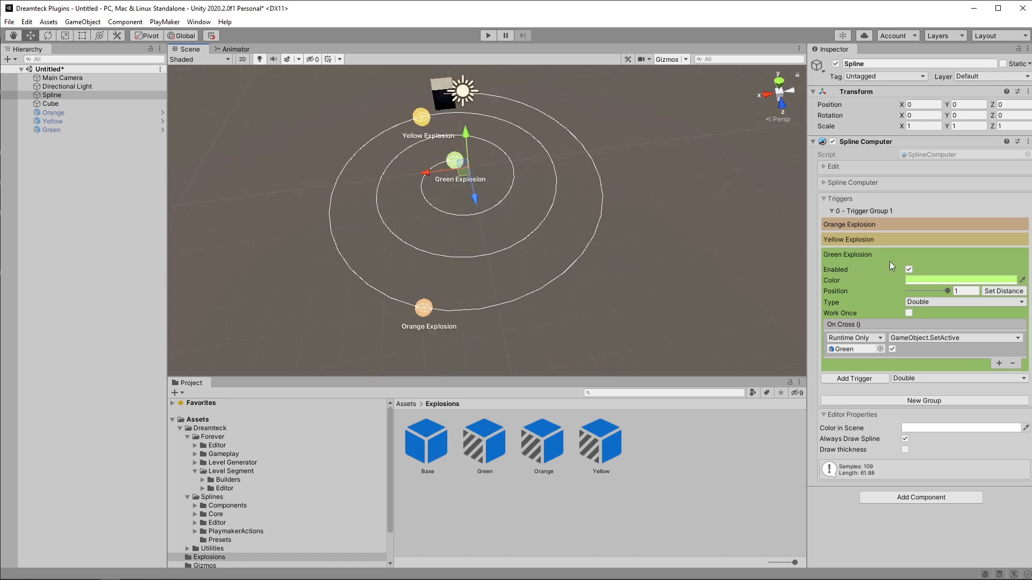
Run the scene to test all three explosion triggers as the cube follows the spiral, and stop it.
left_click(488, 36)
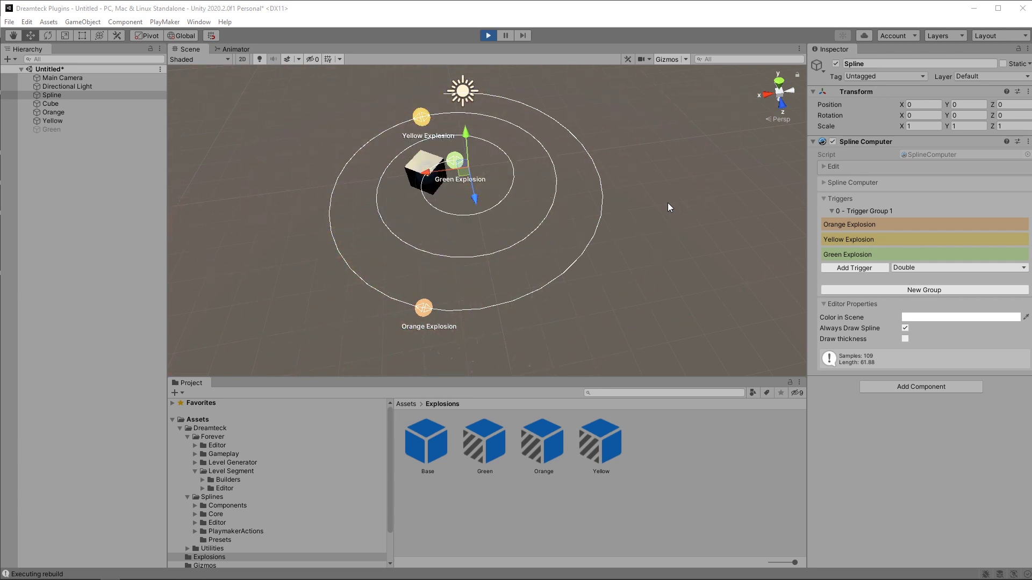
scroll(631, 218, "down", 6)
middle_click_drag(631, 213, 634, 247)
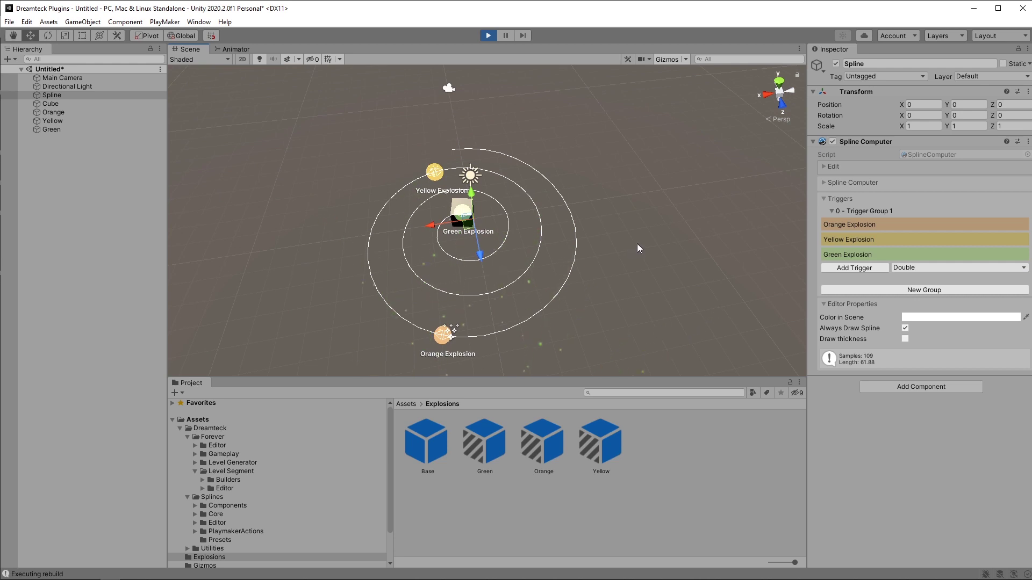
key("ctrl+p")
Set the Orange Explosion trigger's type to Backward.
left_click(886, 254)
left_click(888, 224)
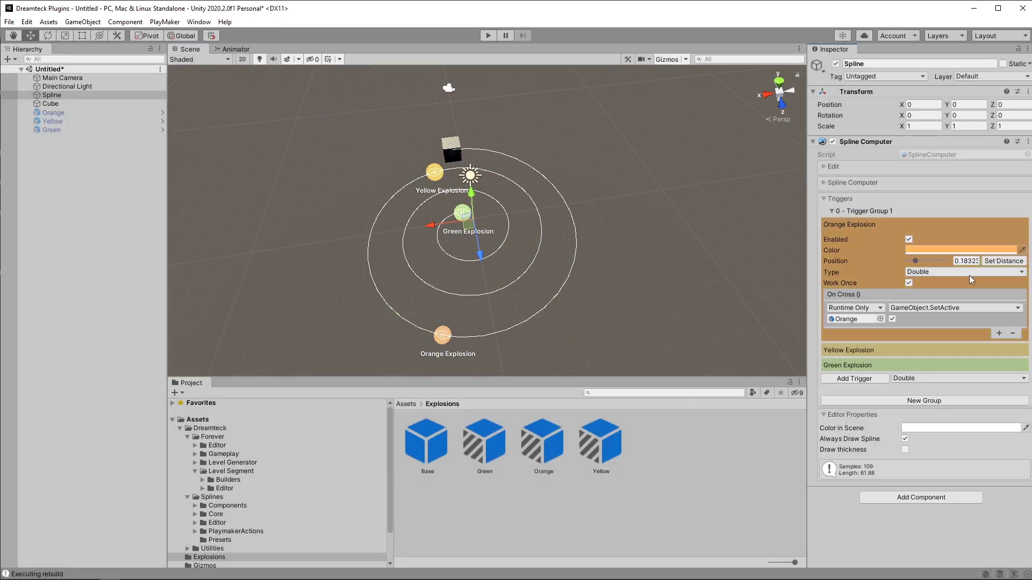
left_click(939, 272)
left_click(934, 307)
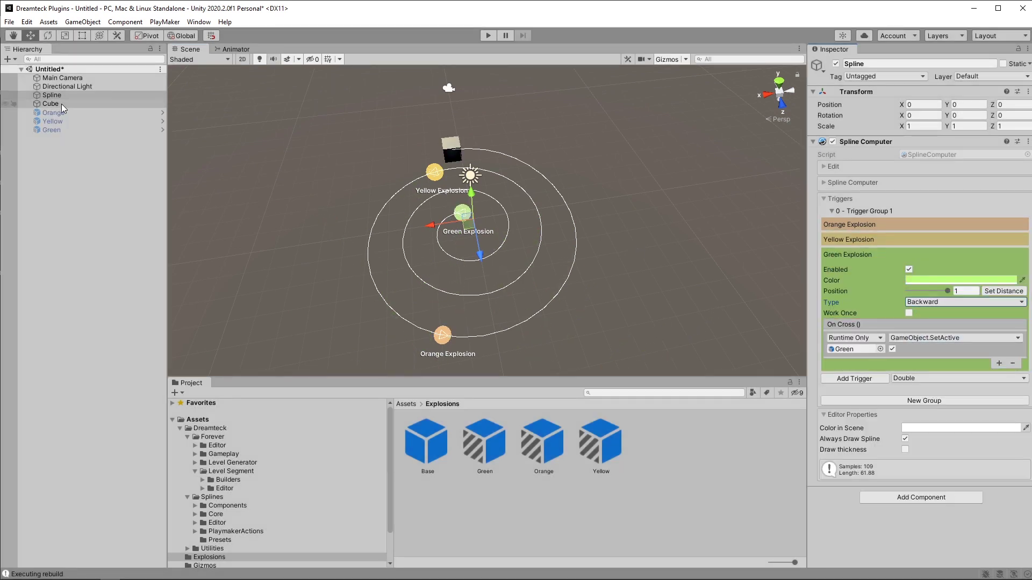
Set the Cube's Spline Follower to the Ping Pong wrap mode with a follow speed of 20.
left_click(58, 105)
scroll(937, 311, "down", 10)
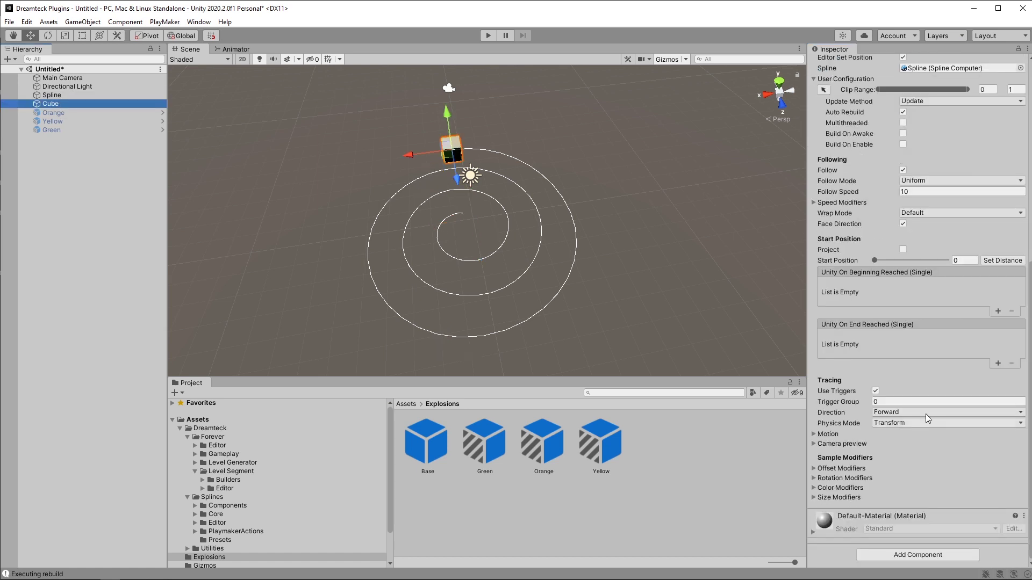
left_click(927, 181)
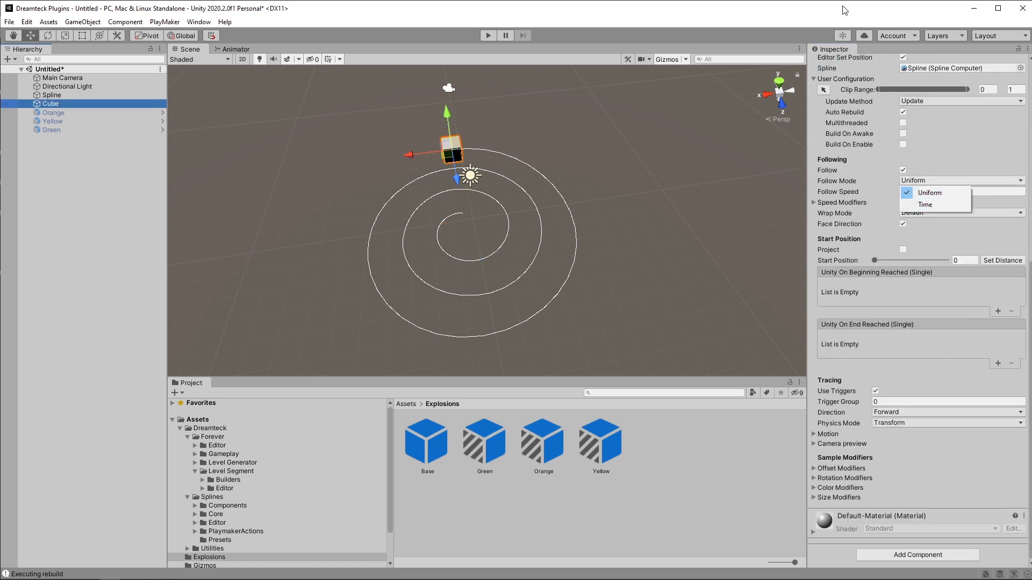
left_click(930, 192)
left_click(938, 210)
left_click(931, 252)
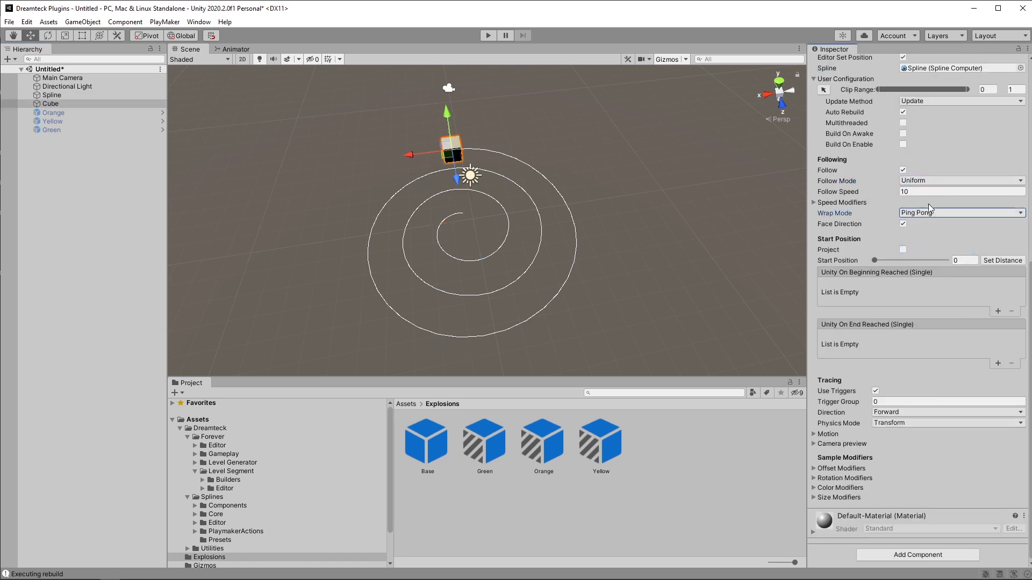
left_click(926, 192)
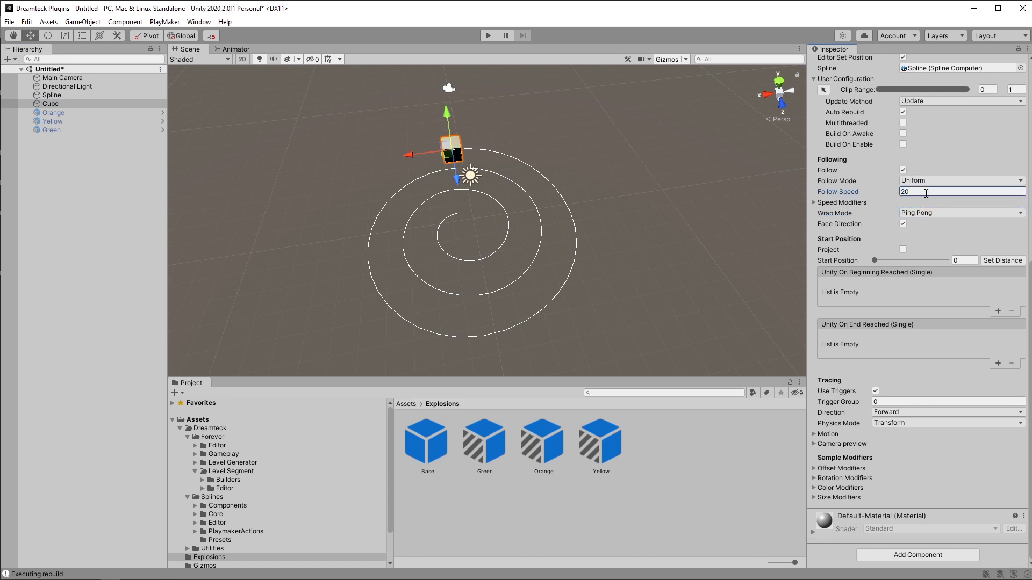
type("20")
Run the scene to test the triggers while the cube travels the spiral in both directions, and stop it.
left_click(488, 35)
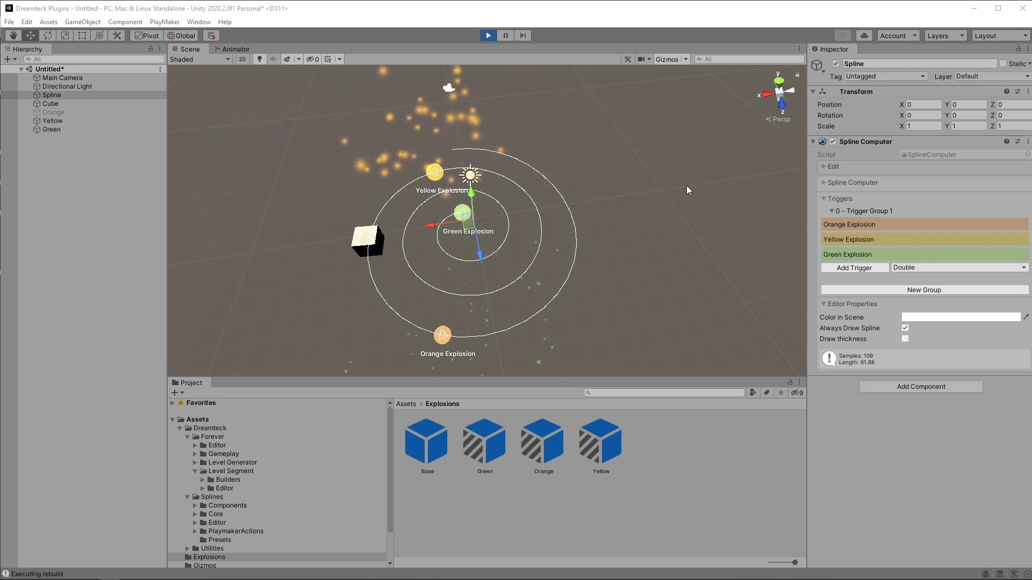
key("ctrl+p")
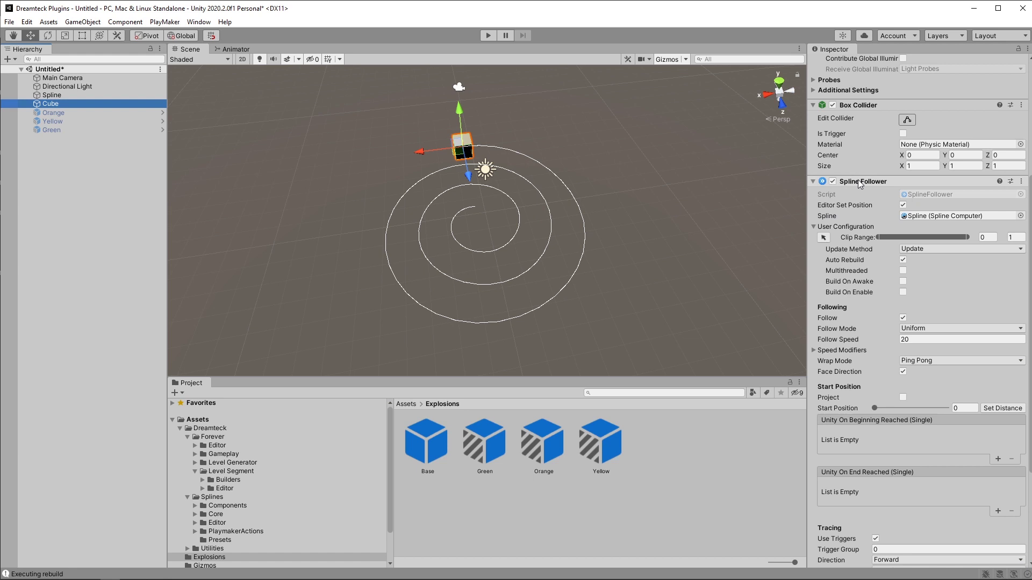
Replace the Cube's Spline Follower component with a Spline Projector.
right_click(859, 182)
left_click(900, 203)
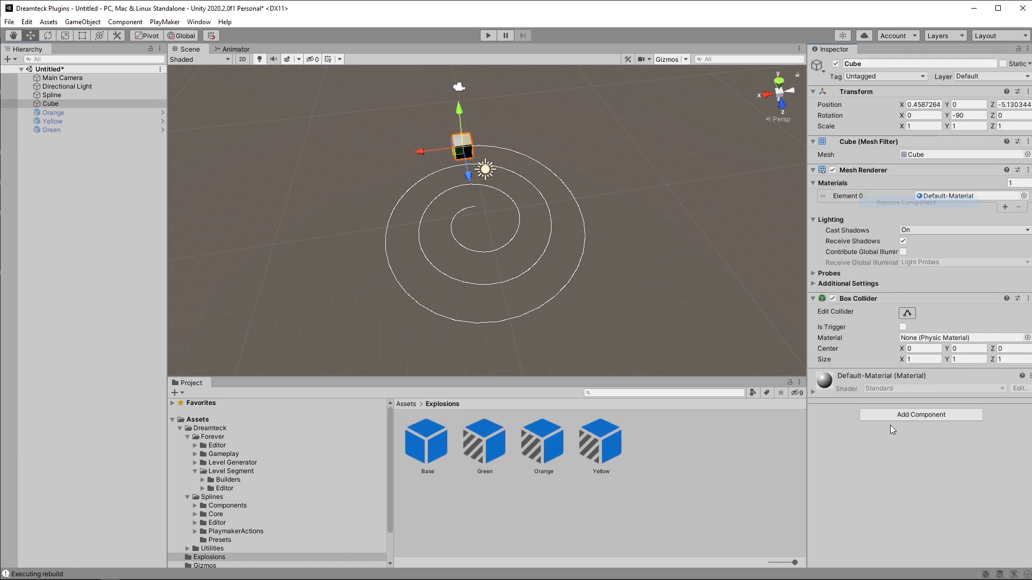
left_click(904, 418)
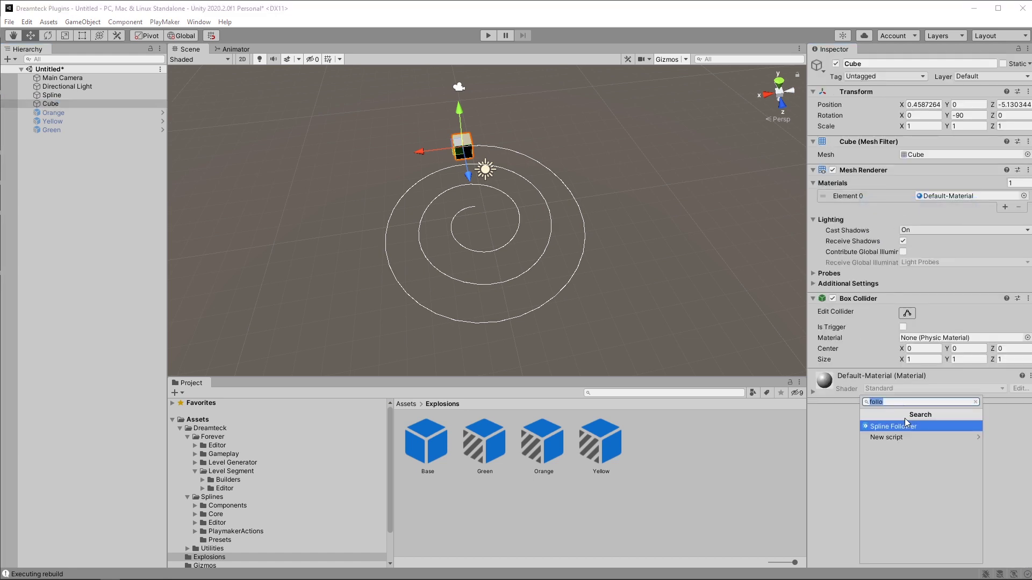
type("project")
key("Down")
key("Down")
key("Return")
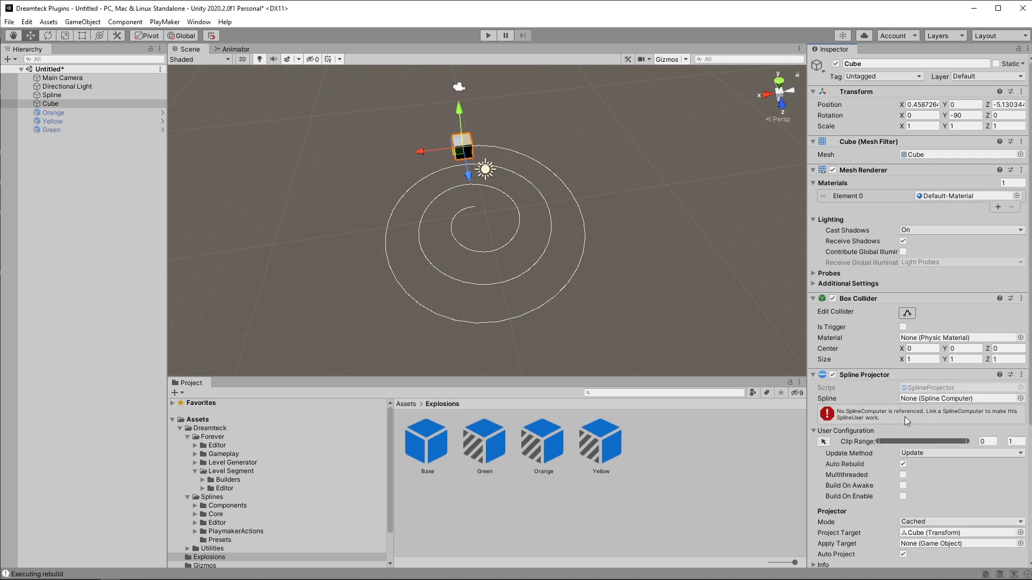
Assign the Spline object to the Cube's Spline Projector and enable Use Triggers on it.
scroll(834, 301, "down", 5)
left_click_drag(50, 95, 943, 213)
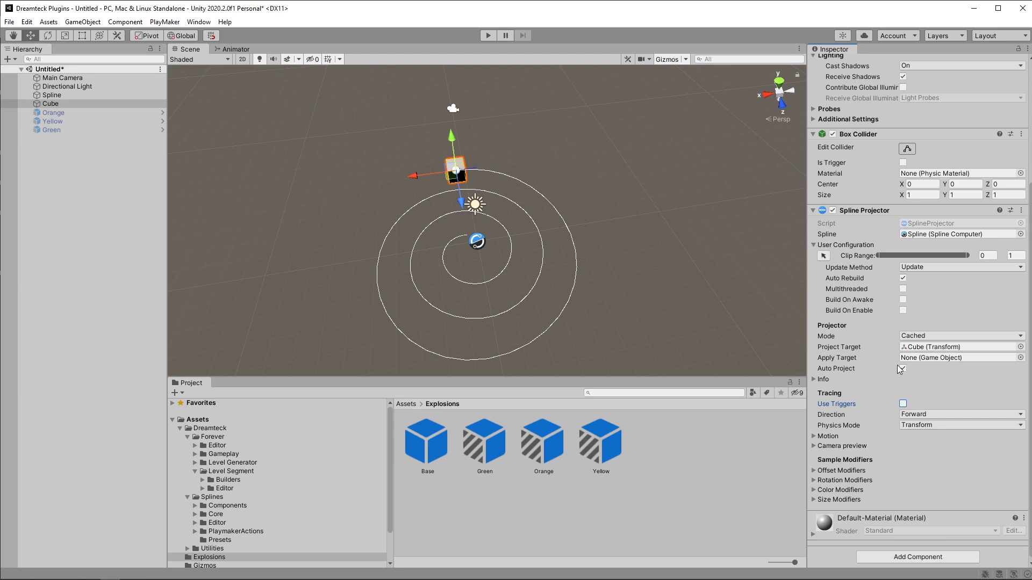
left_click(903, 404)
Run the scene and move the cube by hand along the outer loop to test the triggers with the Spline Projector.
left_click(492, 36)
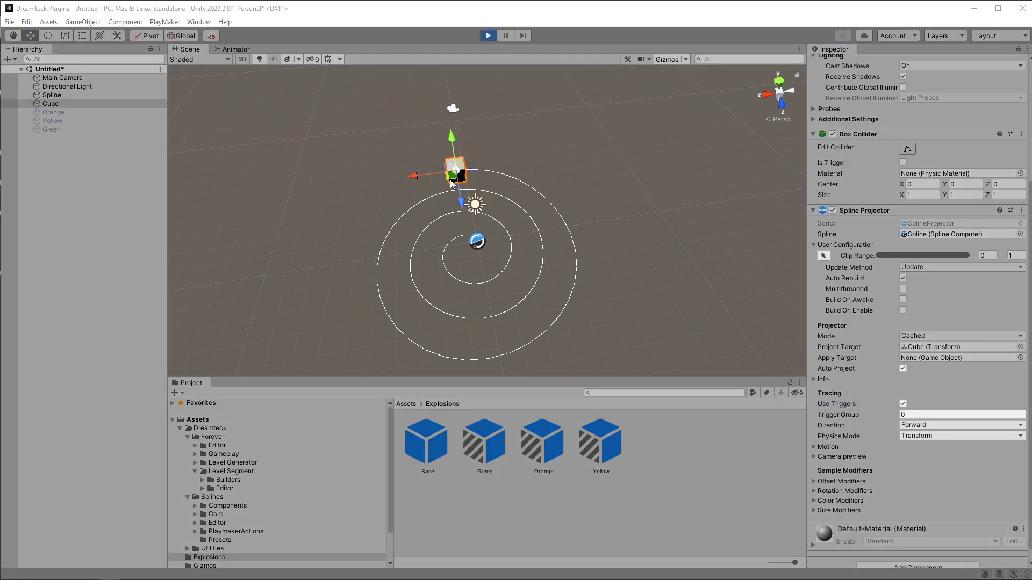
left_click_drag(451, 180, 403, 353)
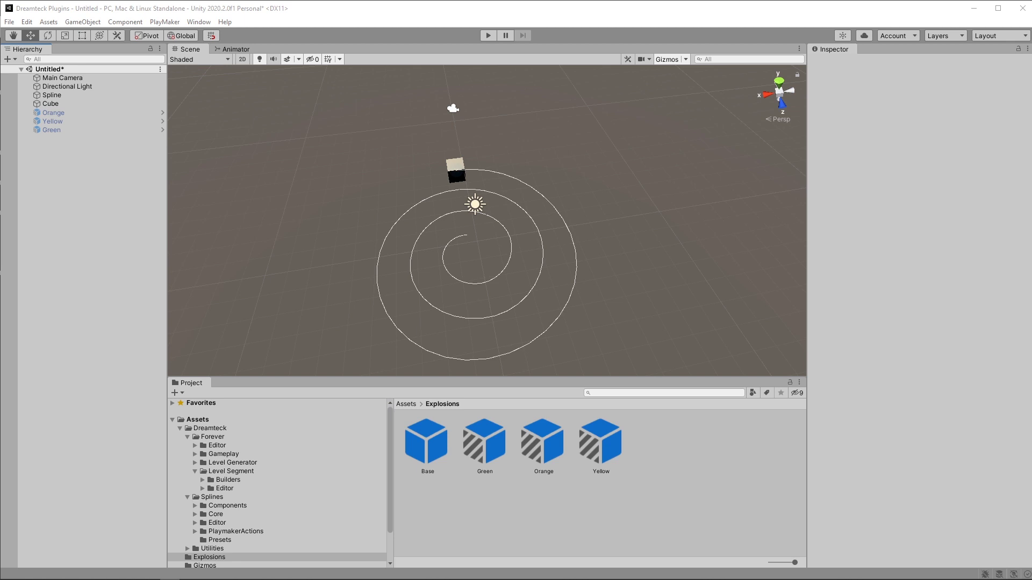
Delete the Orange, Yellow and Green objects from the scene and clear the explosion triggers from the Spline's Trigger Group 1.
left_click(53, 113)
left_click(55, 132, "shift")
key("Delete")
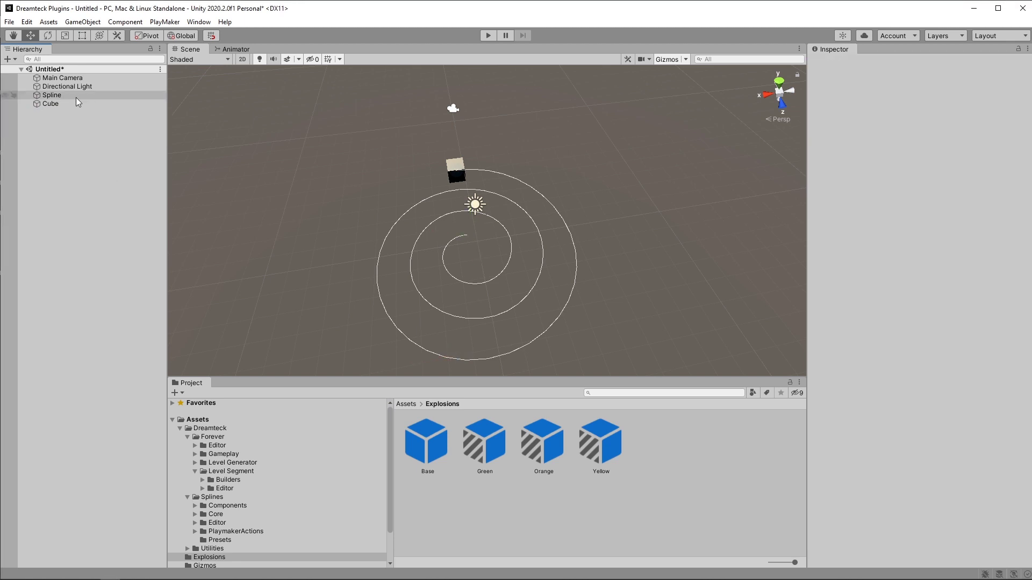
left_click(64, 95)
right_click(876, 224)
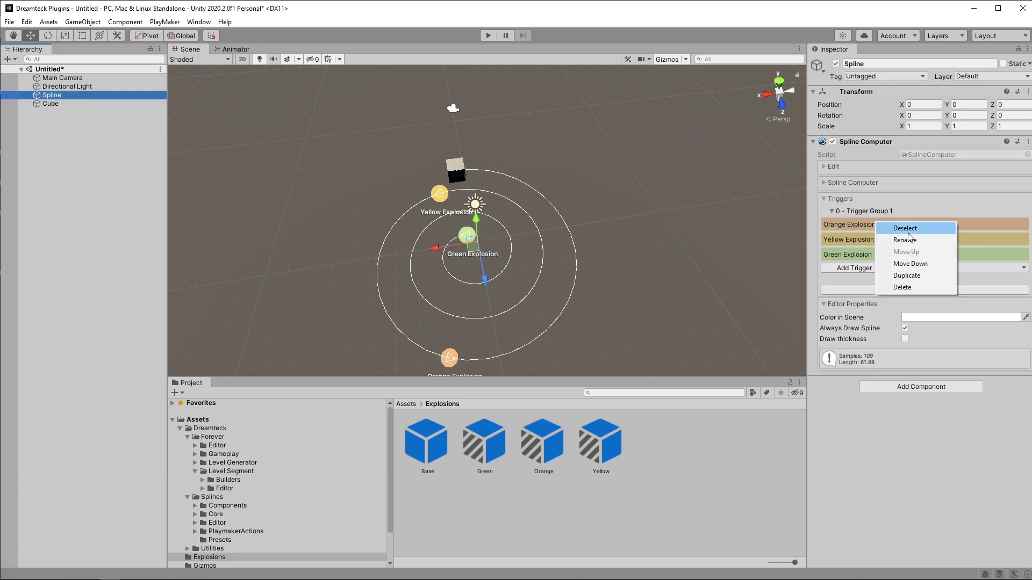
left_click(908, 233)
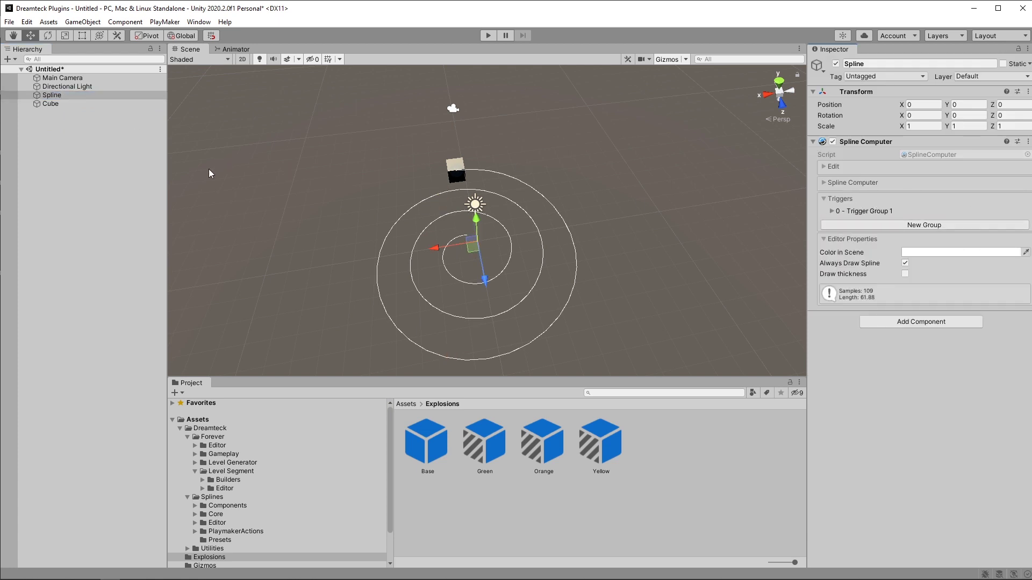
Replace the Cube's Spline Projector component with a Spline Follower and assign the Spline object to it.
left_click(54, 103)
scroll(860, 252, "down", 5)
right_click(855, 202)
left_click(912, 218)
left_click(920, 416)
type("fol")
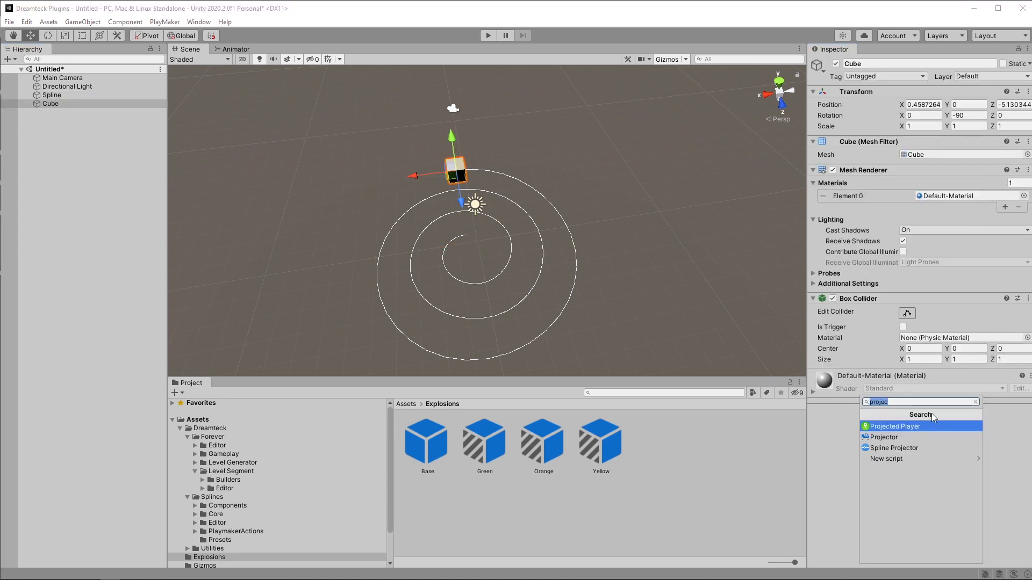
key("Return")
left_click_drag(53, 96, 952, 415)
left_click_drag(953, 416, 955, 411)
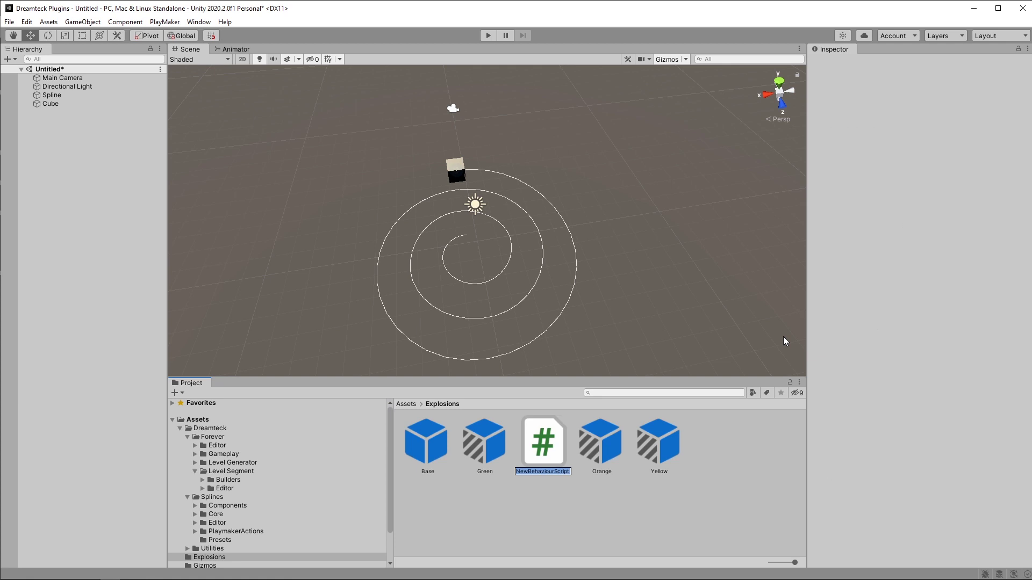
Name the new C# script in the Explosions folder TriggerCreator.
type("TriggerCreator")
key("Return")
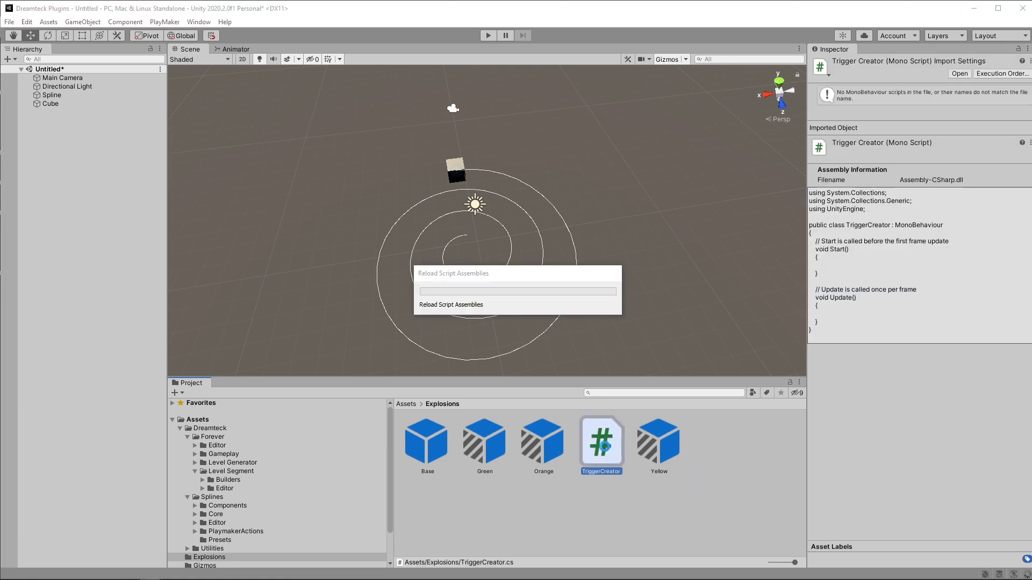
Attach the TriggerCreator script to the Spline object and open it in Visual Studio.
left_click(51, 94)
left_click_drag(601, 443, 908, 383)
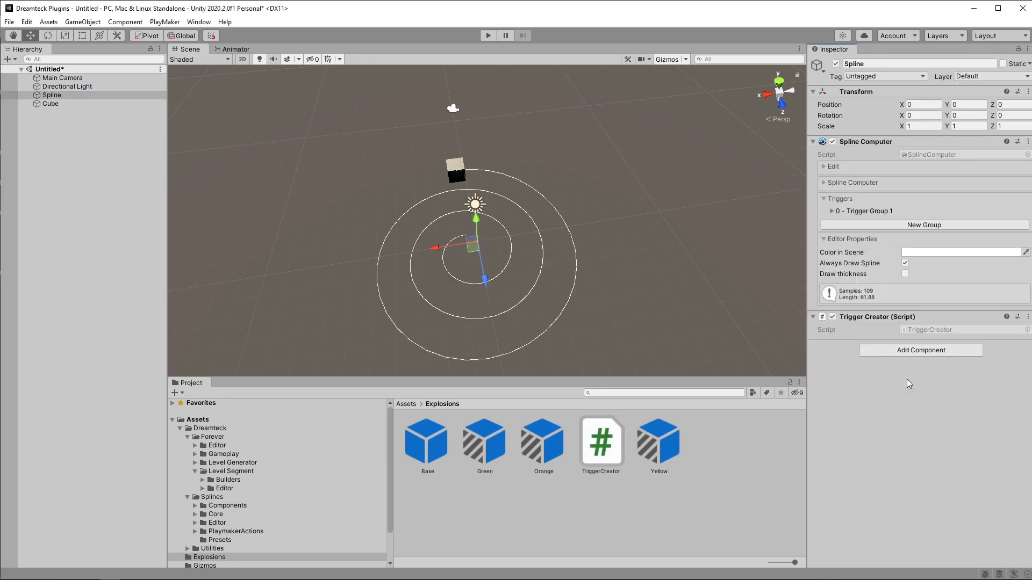
double_click(929, 331)
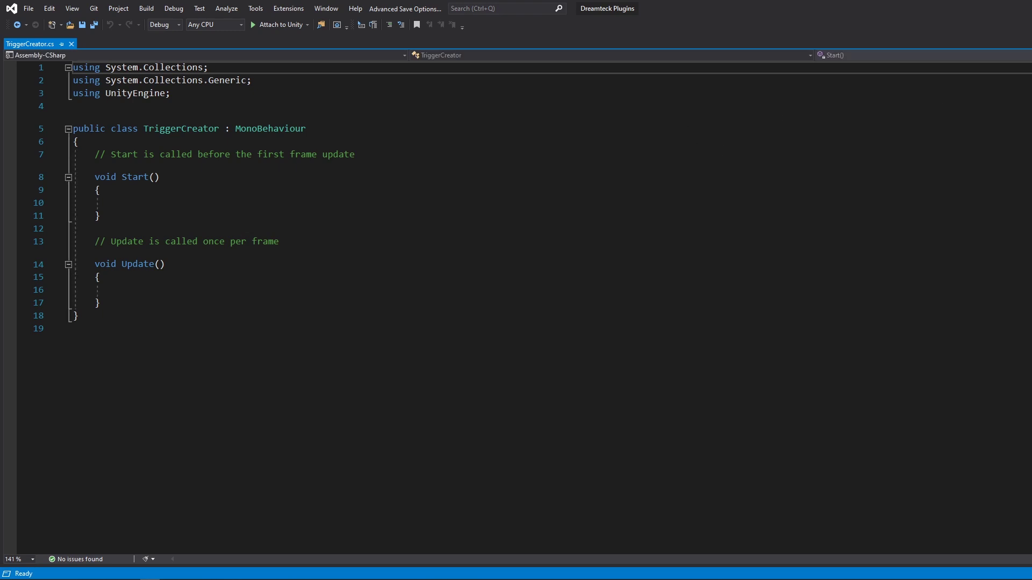
Add the directive "using Dreamteck.Splines;" below the existing using lines and save the script.
left_click(194, 91)
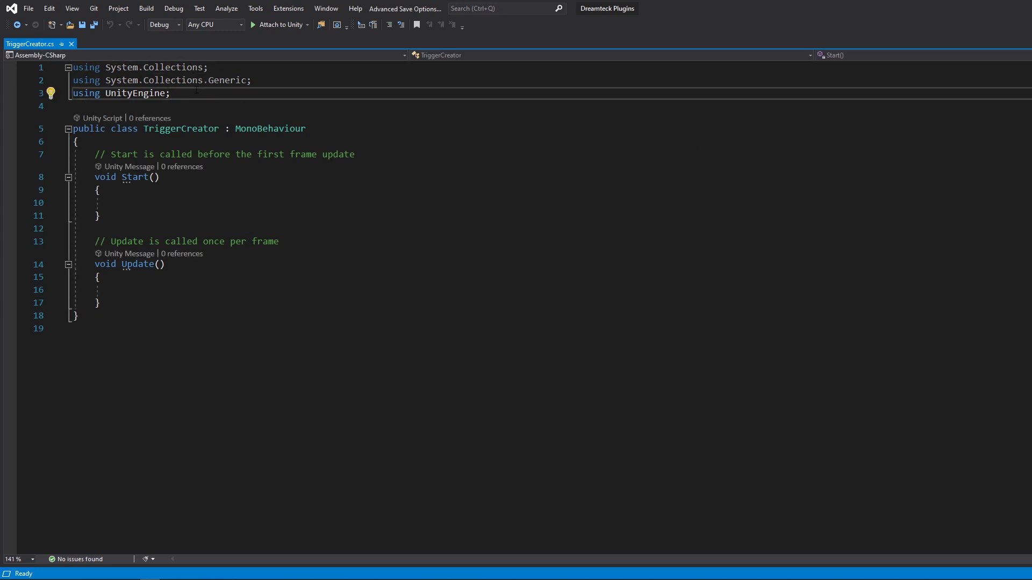
key("Return")
type("using Dreamteck.Splines;")
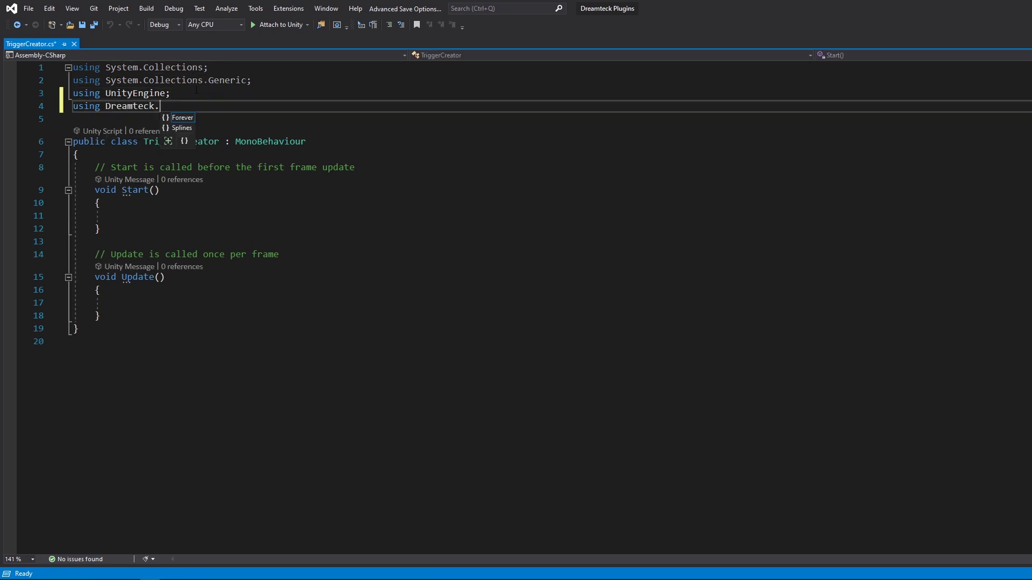
key("ctrl+s")
Declare a private SplineComputer field named _spline at the beginning of the TriggerCreator class.
left_click(147, 155)
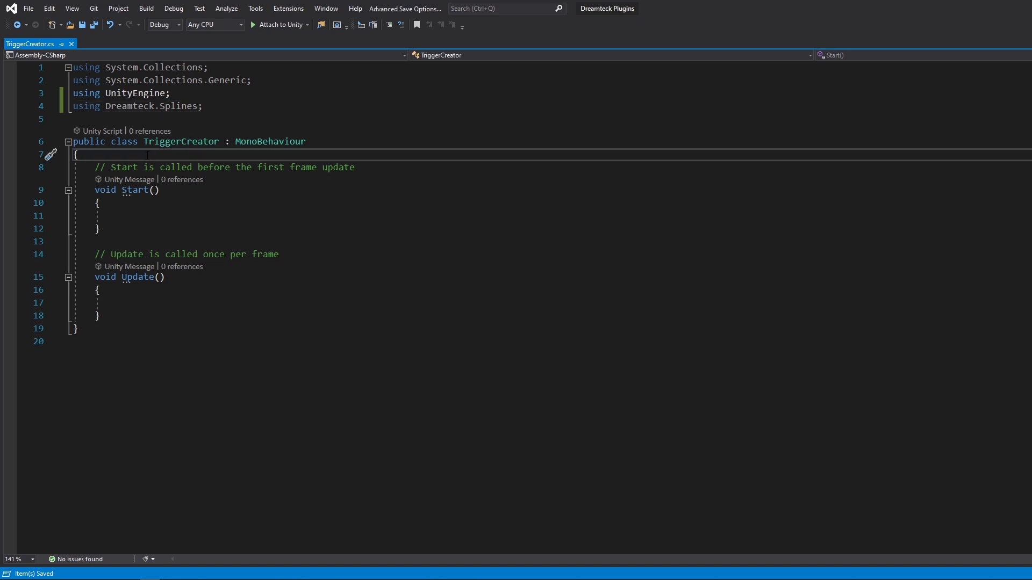
key("Return")
key("Return")
key("Up")
type("private SplineComputer _spline;")
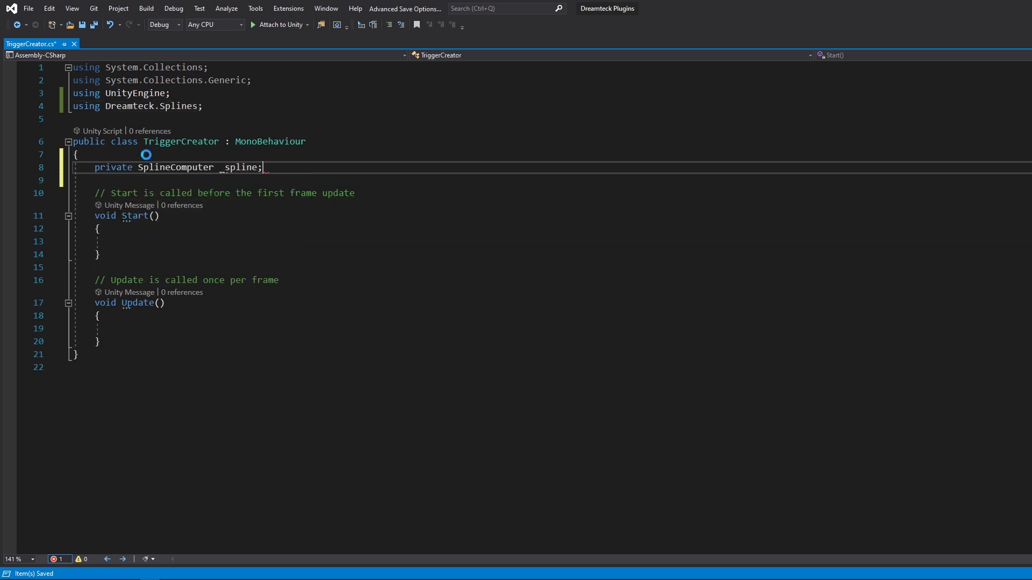
Assign GetComponent<SplineComputer>() to _spline inside Start and remove the comment above the method.
scroll(151, 199, "down", 1)
left_click(152, 203)
type("_spline = GetComponent<SplineComputer>();")
left_click_drag(208, 141, 356, 155)
key("BackSpace")
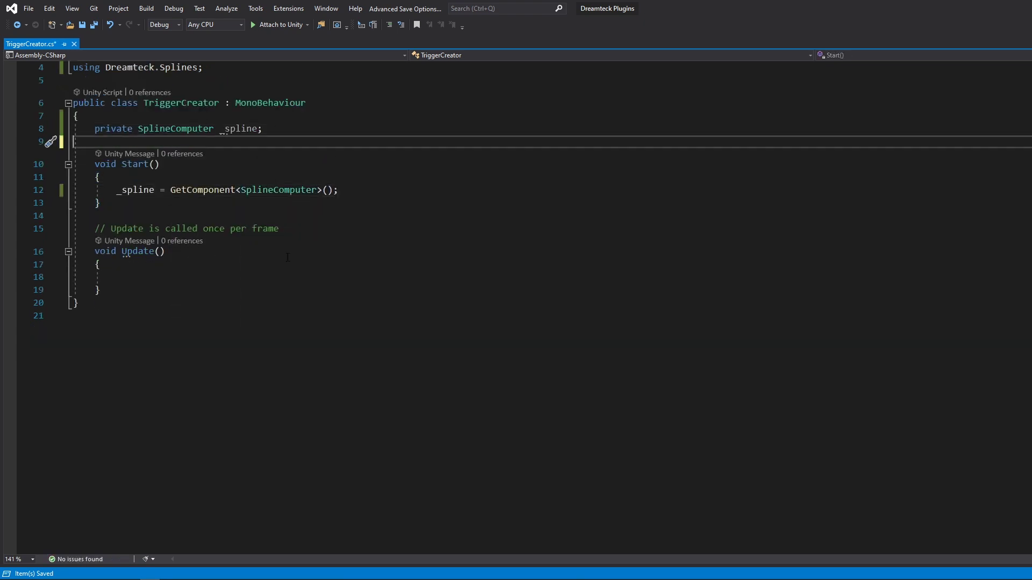
left_click(405, 196)
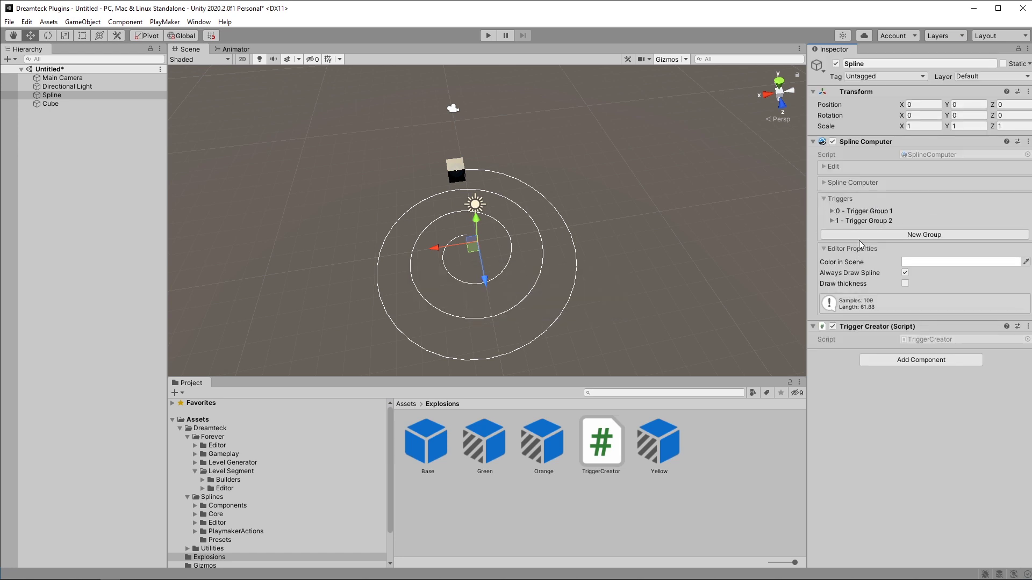
Add a third trigger group to the Spline and return to the script in Visual Studio.
left_click(858, 238)
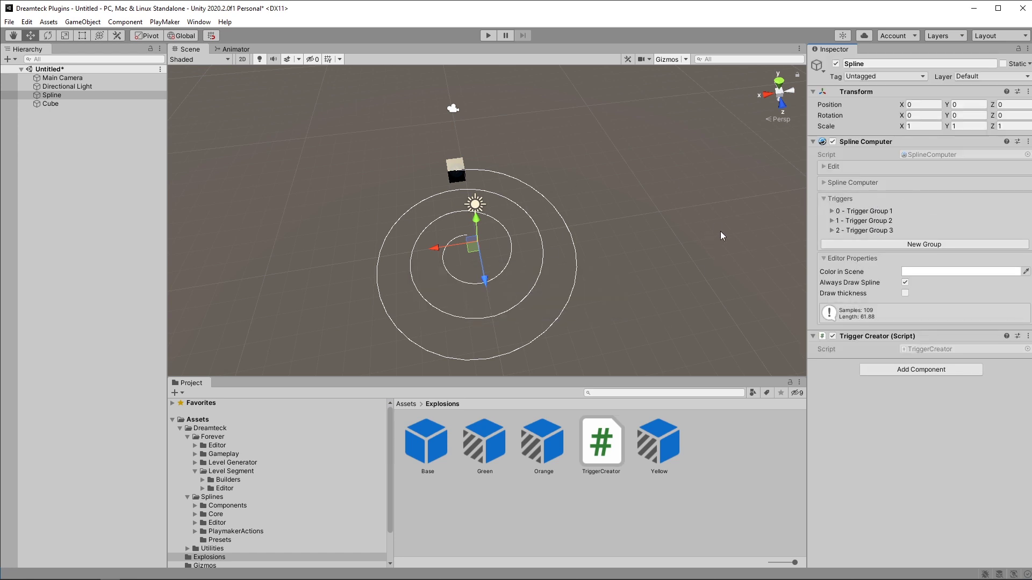
key("alt+Tab")
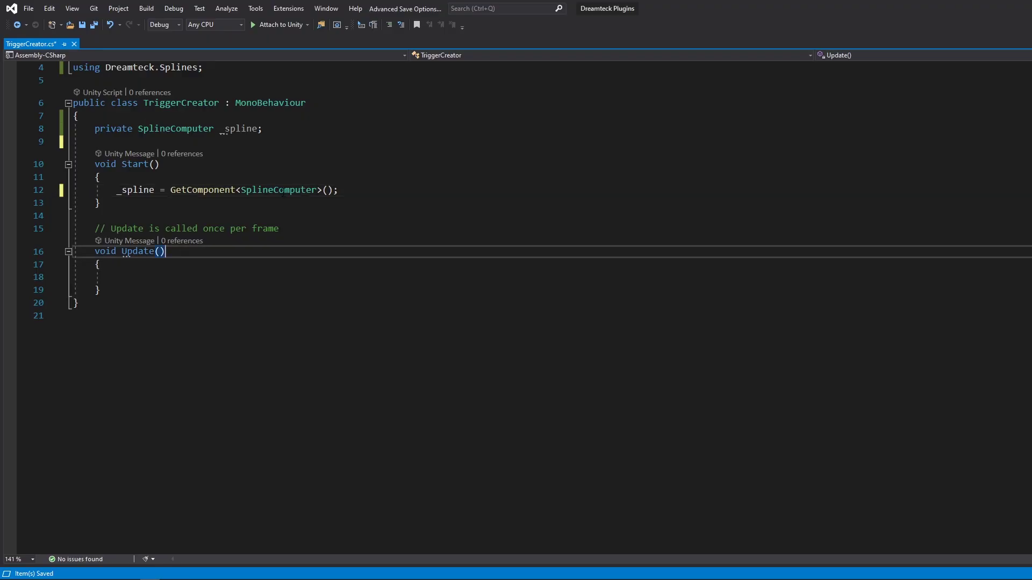
Add a for loop in Start over _spline.triggerGroups.Length that logs each group's name with Debug.Log, and save the script.
left_click(400, 188)
key("Return")
type("for")
key("Tab")
key("Tab")
key("Tab")
type("_spline.triggerGroups.Length")
key("Return")
type("Debug.Log(_spline.triggerGroups[i].name);")
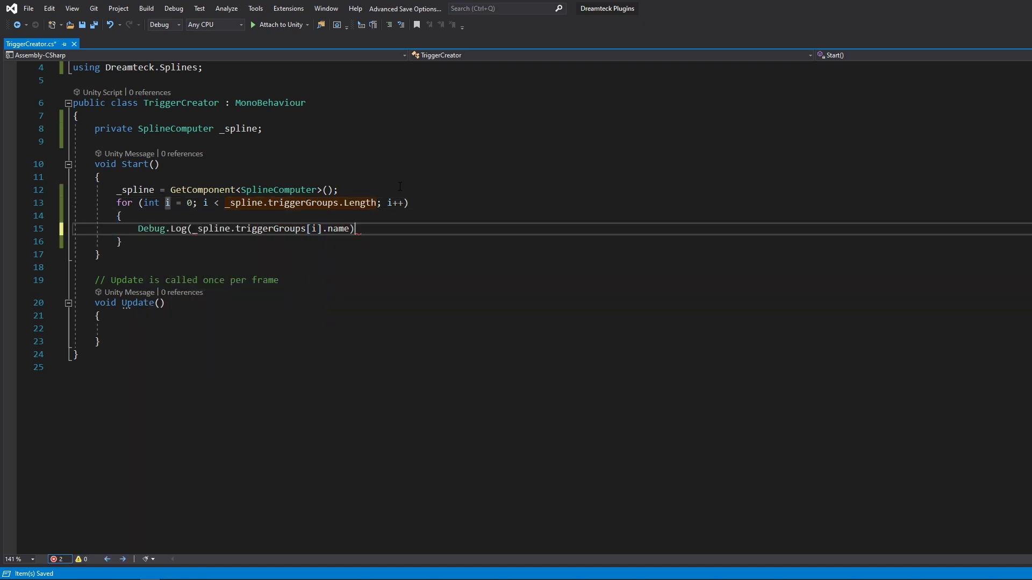
key("ctrl+s")
left_click(146, 243)
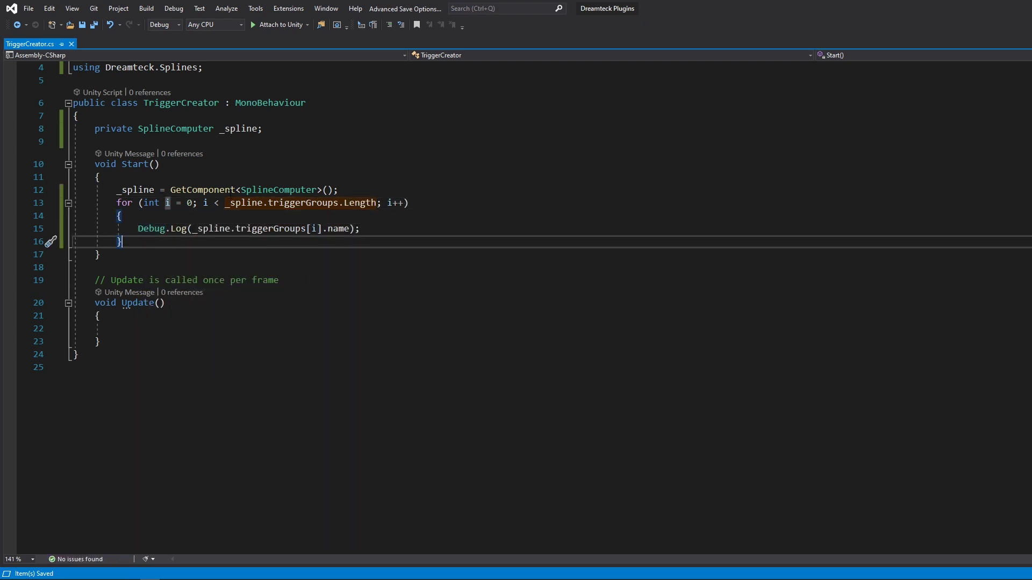
Switch to Unity, run the scene to examine the trigger group entries logged in the Console, and stop it.
key("alt+Tab")
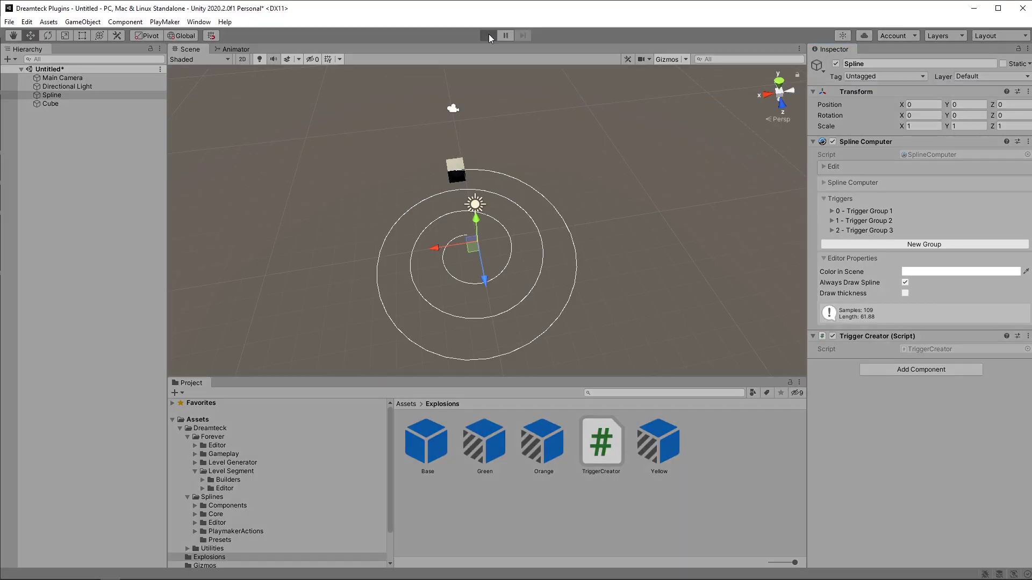
left_click(489, 35)
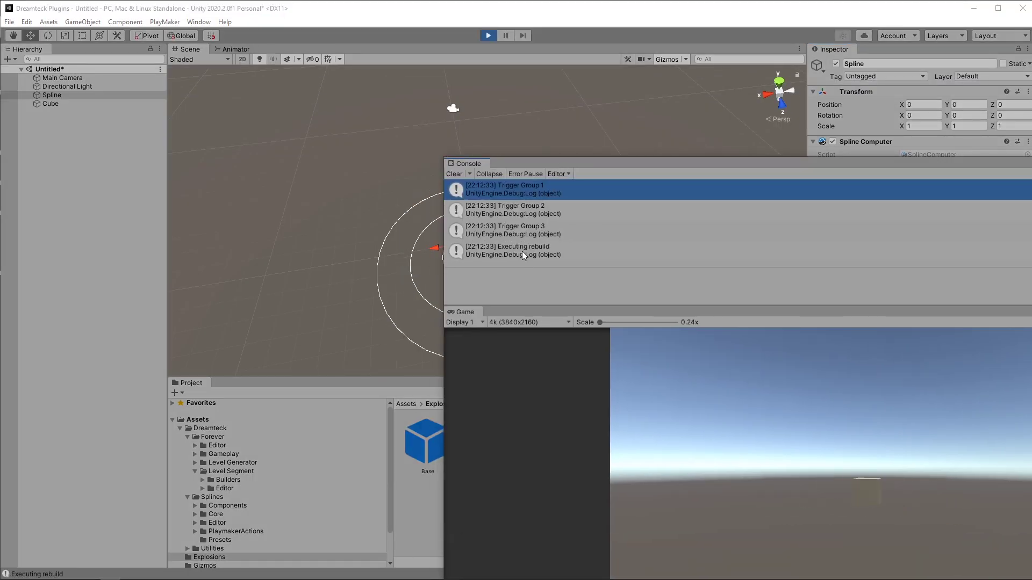
left_click(500, 257)
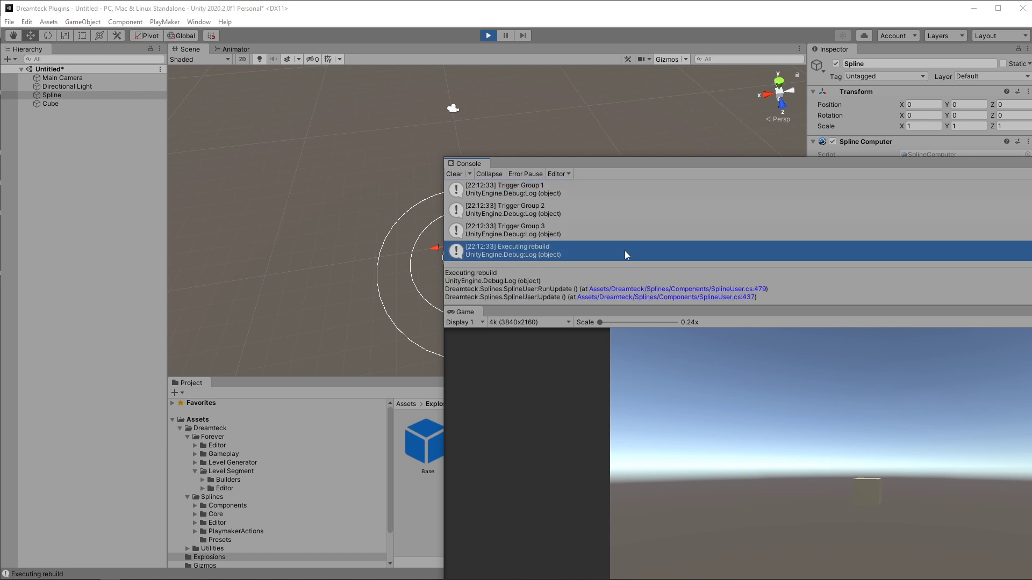
left_click(521, 225)
left_click(522, 207)
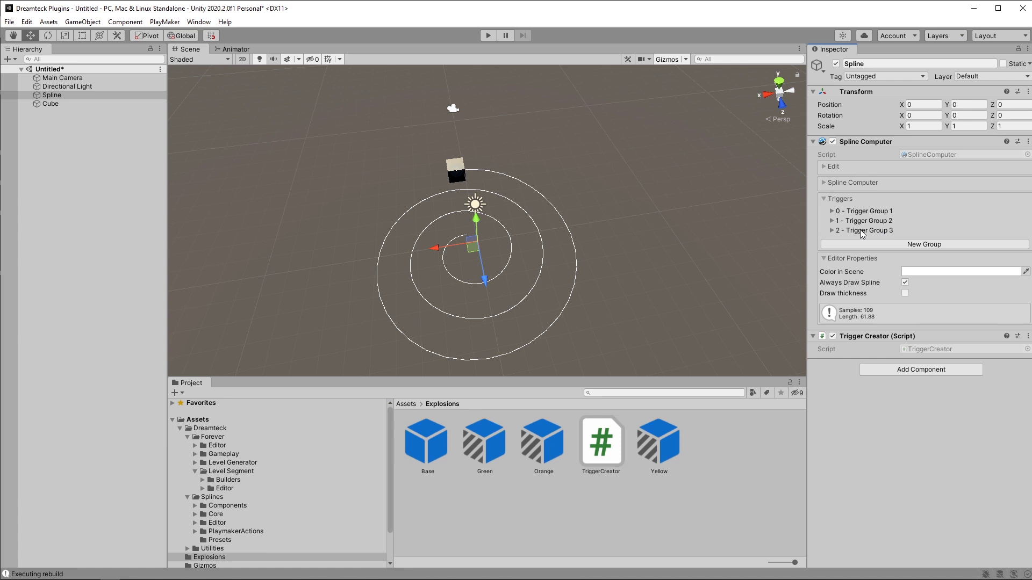
Delete Trigger Group 3 and Trigger Group 2 from the Spline's triggers.
right_click(861, 233)
left_click(887, 250)
right_click(862, 221)
left_click(888, 239)
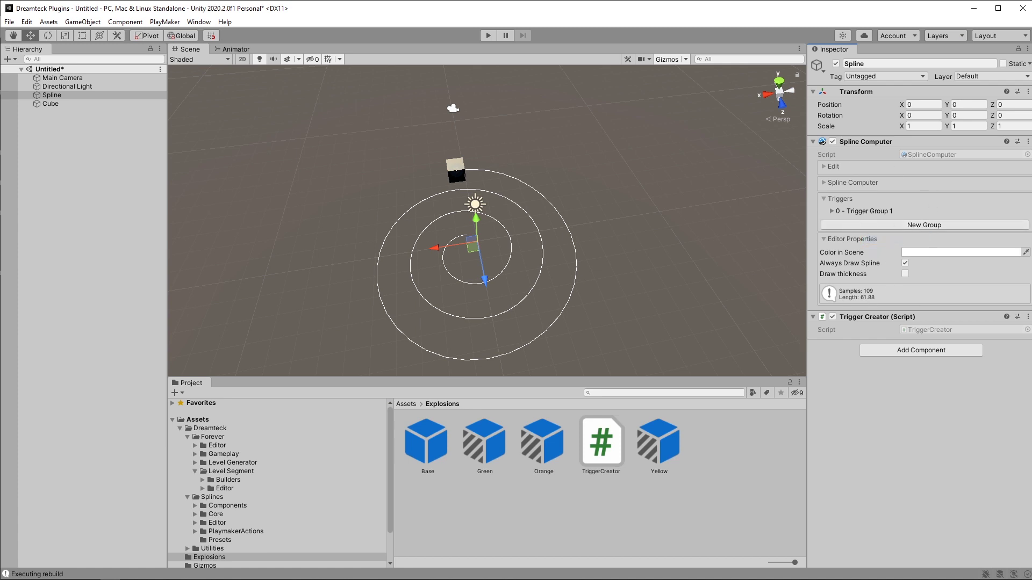
In Visual Studio, replace the for loop in Start with a TriggerGroup variable named triggerGroup assigned from _spline.triggerGroups[0].
left_click(150, 579)
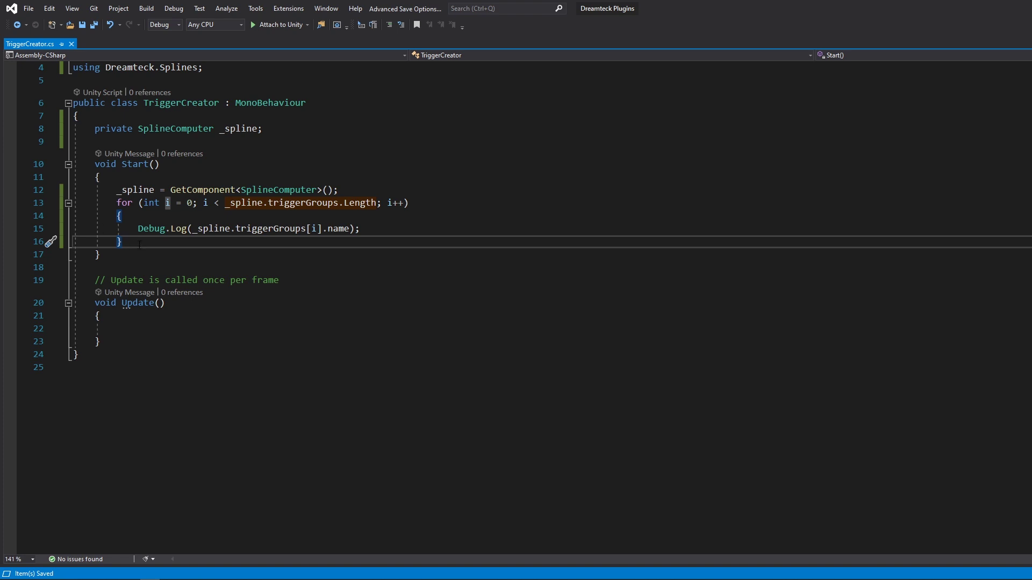
left_click_drag(140, 244, 116, 202)
key("Delete")
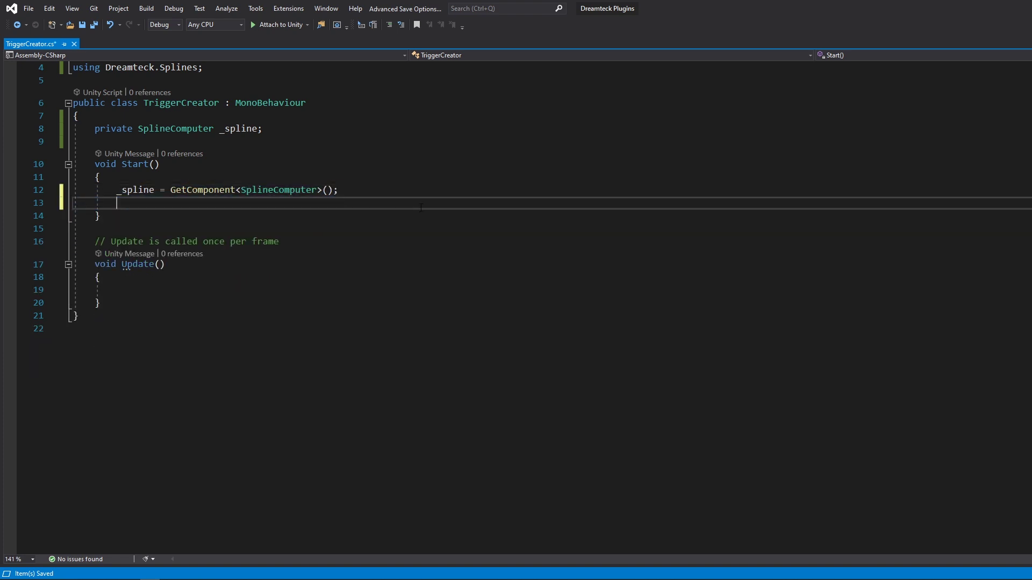
type("TriggerGroup triggerGroup = _")
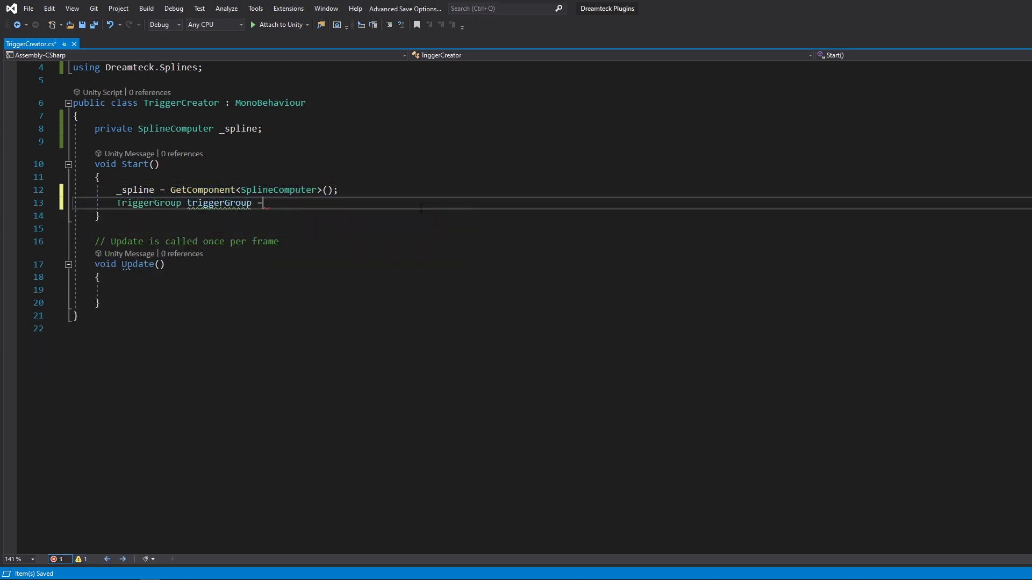
type("_spline.triggerGroups[0];")
key("Return")
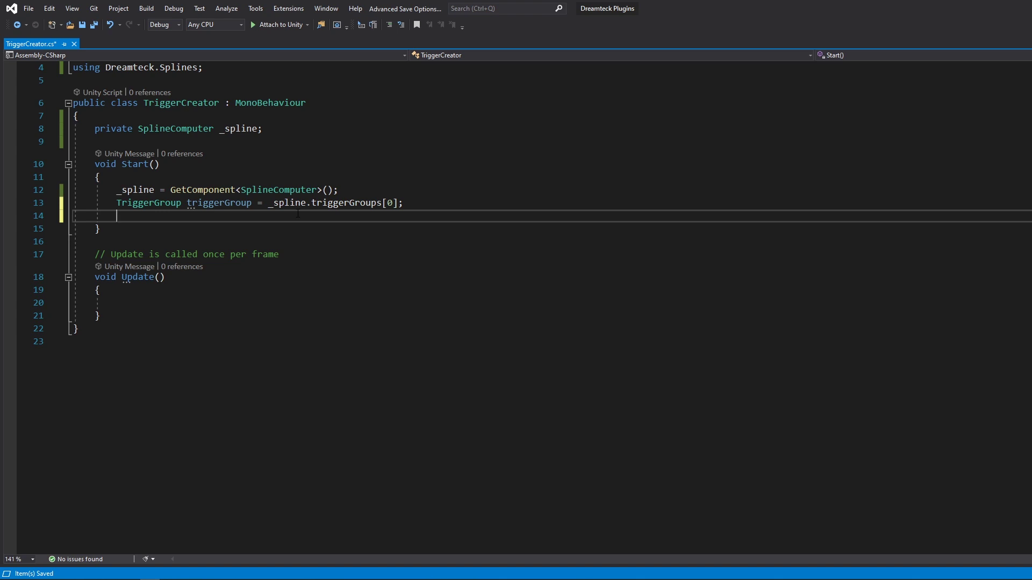
Begin an assignment to triggerGroup.triggers on the line below and comment that line out.
type("triggerGroup.")
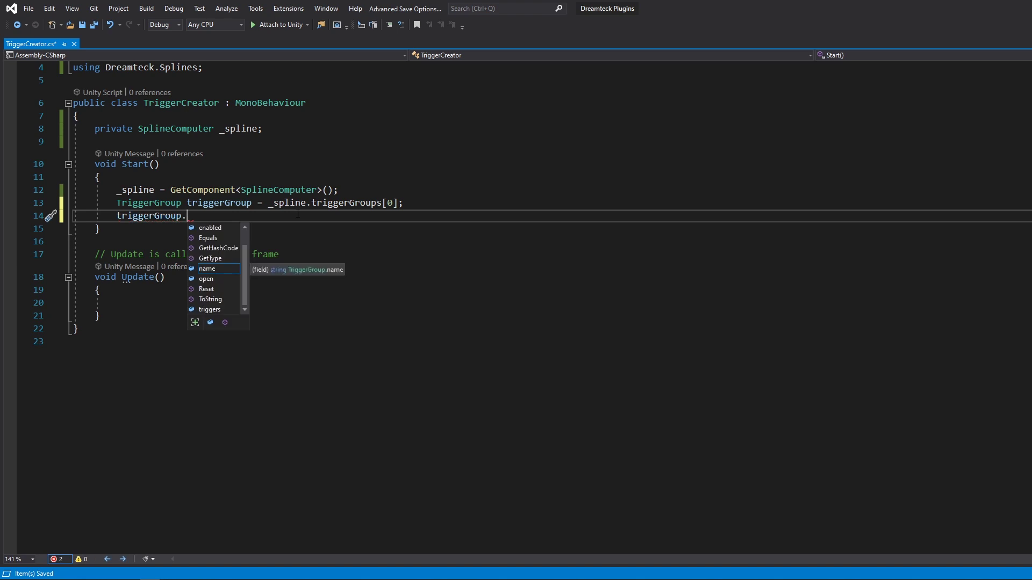
scroll(216, 240, "up", 1)
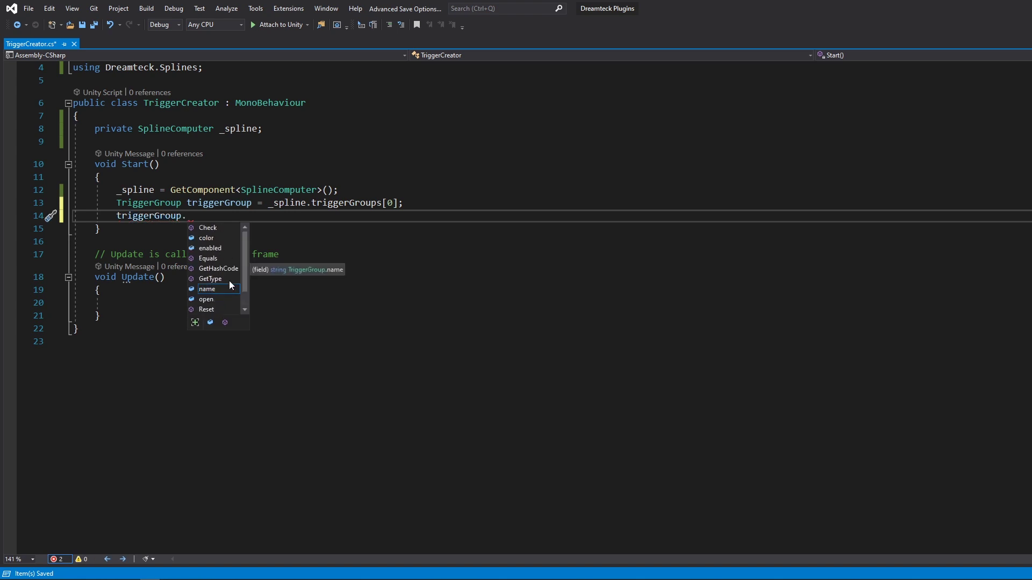
scroll(229, 282, "down", 1)
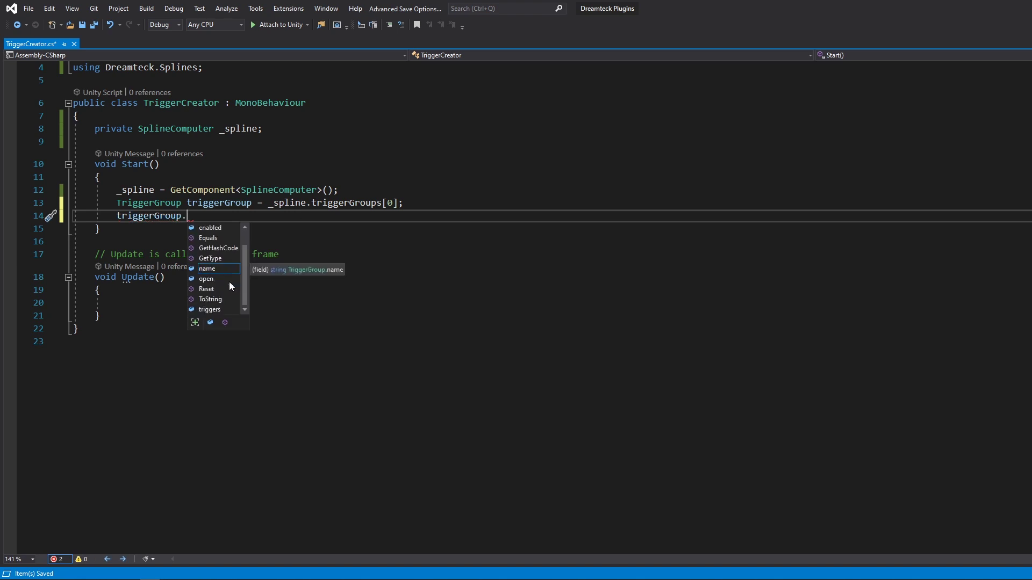
left_click(218, 310)
double_click(212, 310)
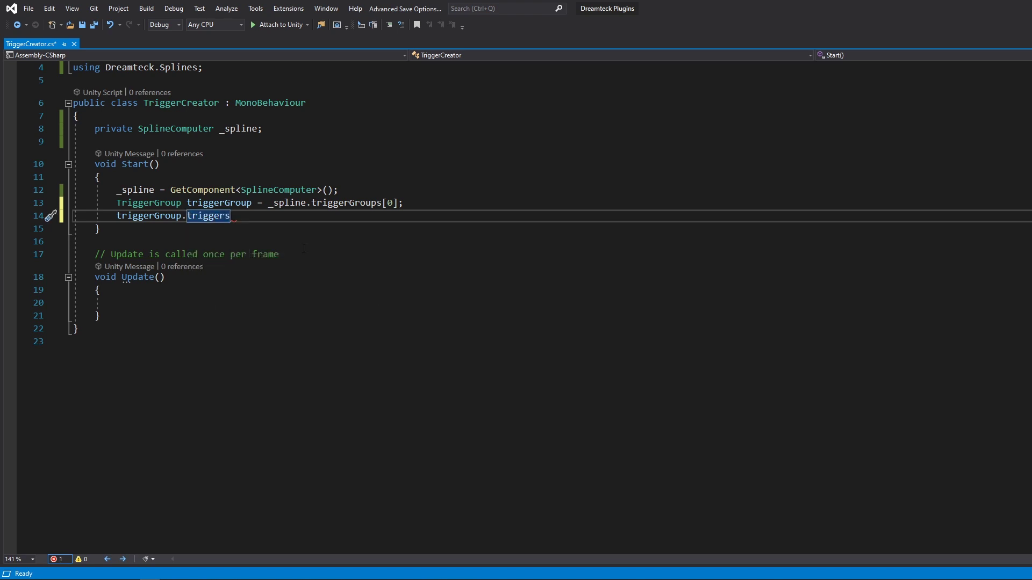
type("=")
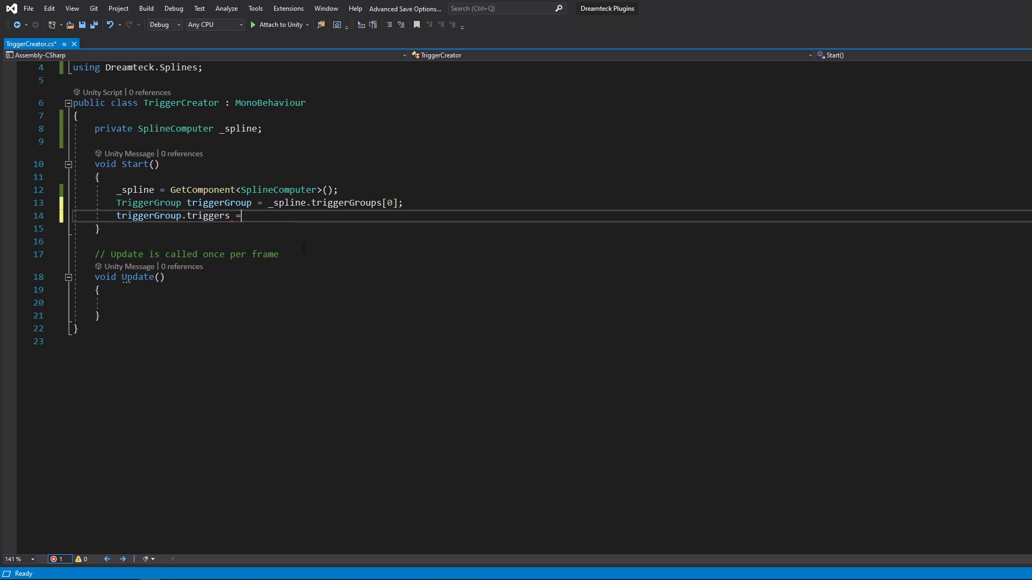
key("ctrl+k")
key("ctrl+c")
Below the triggerGroup line, declare a SplineTrigger variable named trigger assigned from new SplineTrigger(SplineTrigger.Type.Double).
left_click(422, 199)
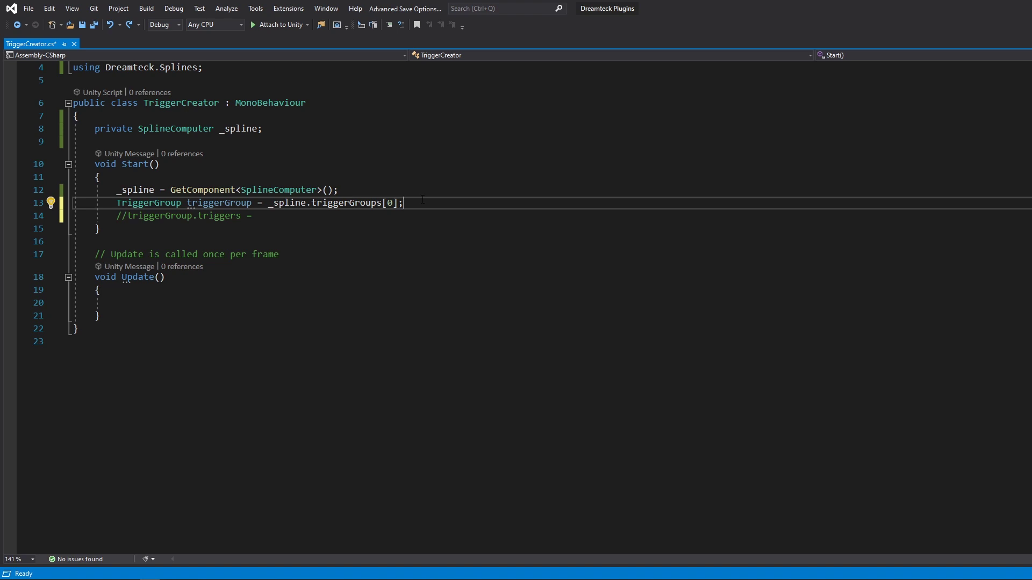
key("Return")
type("SplineTrigger ")
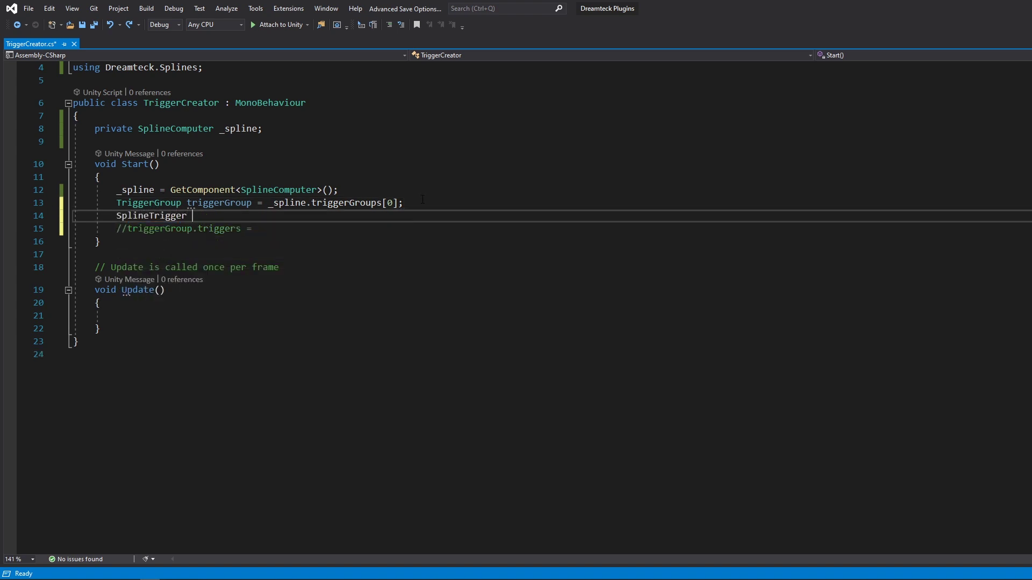
type("trigger = ")
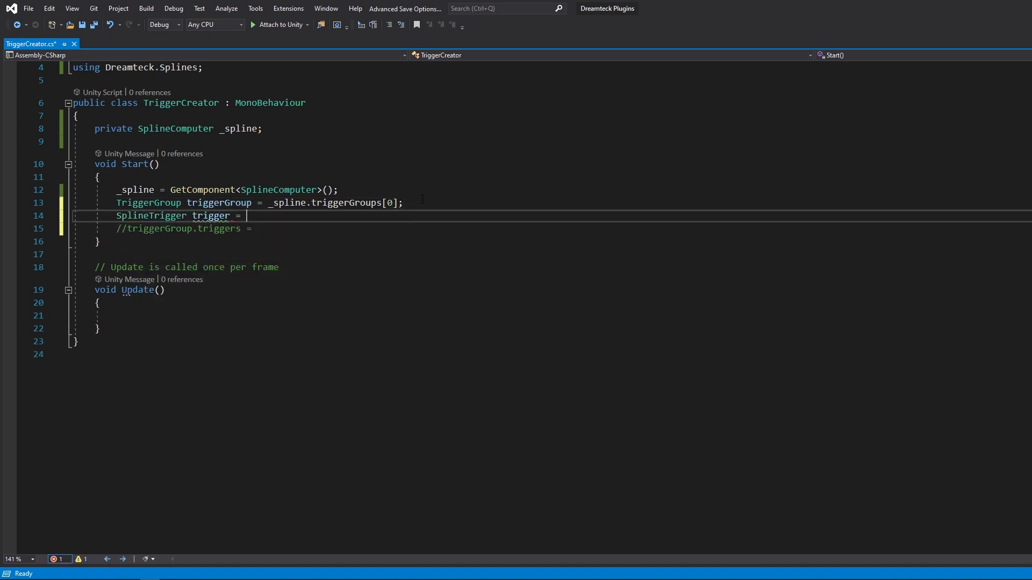
type("new SplineTrigger(")
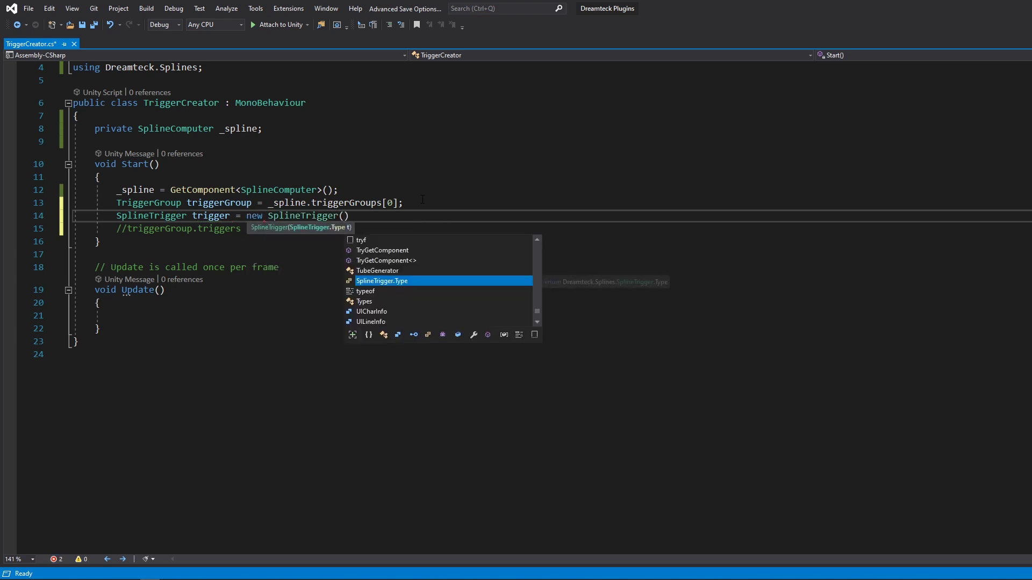
key("Tab")
type(".d")
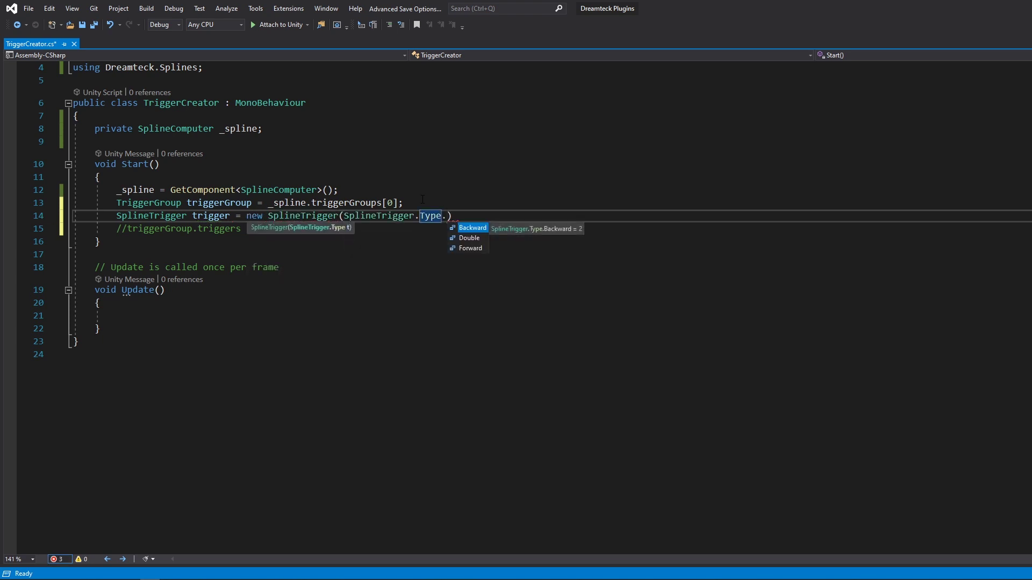
key("Tab")
type(");")
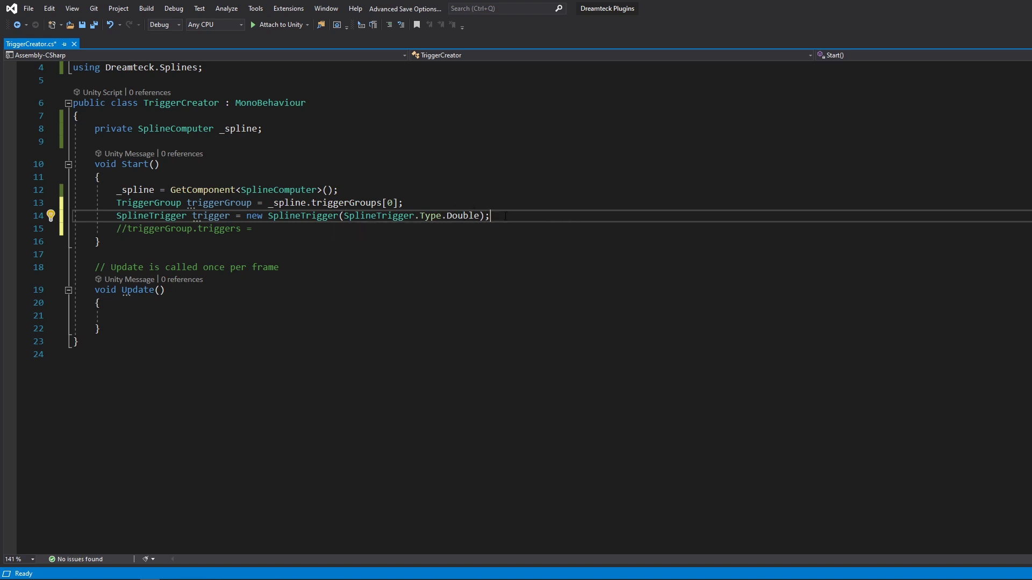
Set trigger.name to "My Trigger" on a new line in Start and save the script.
key("Return")
type("trigger.name = \"My Trigger\";")
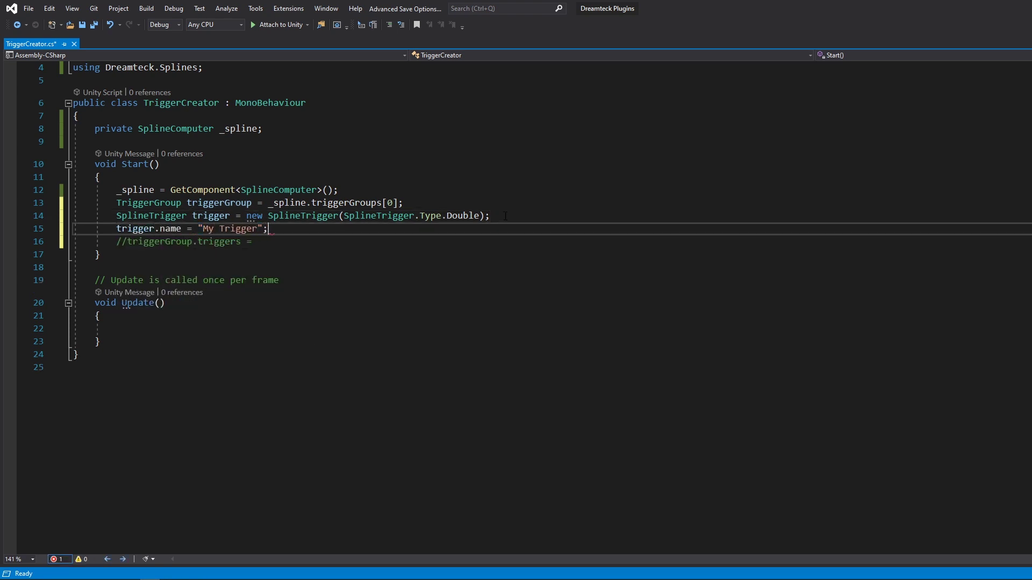
key("ctrl+s")
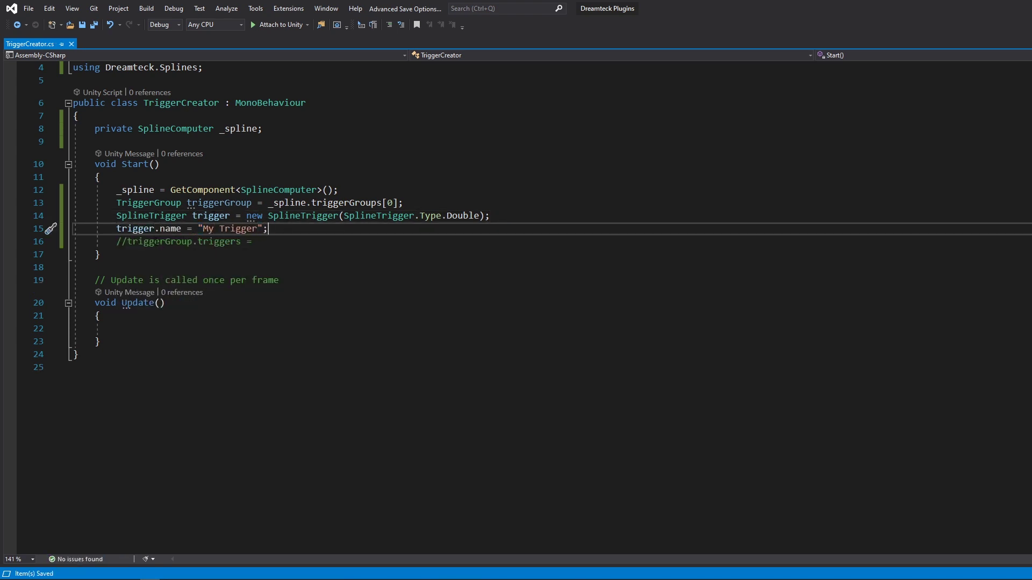
Uncomment the triggerGroup.triggers line and complete the assignment with new SplineTrigger[] { trigger };.
left_click(128, 241)
key("BackSpace")
key("BackSpace")
left_click(248, 245)
type("new SplineTrigger[] { }")
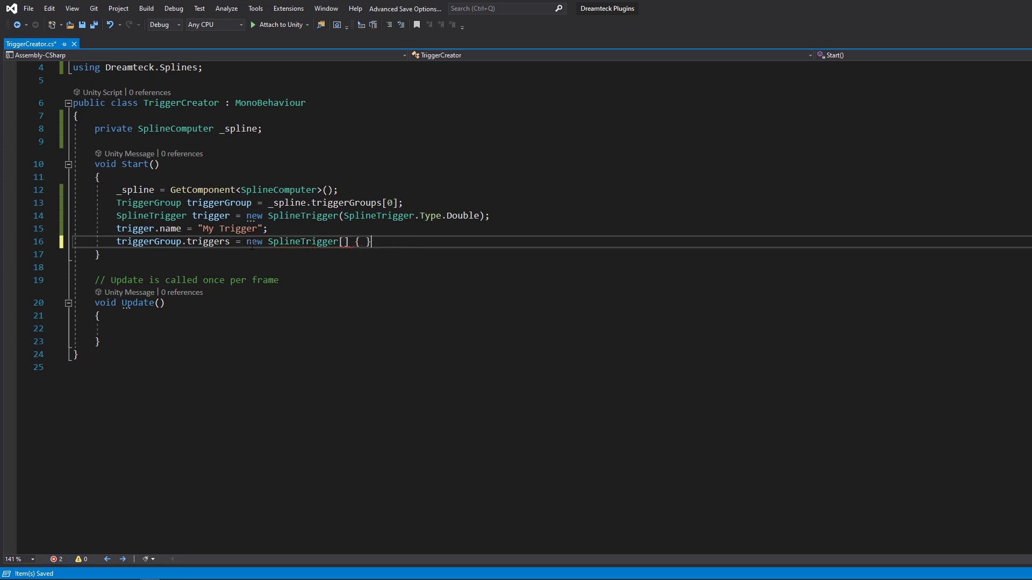
key("Left")
type("trigger")
key("End")
type(";")
Switch to Unity, run the scene to examine the script-created trigger in Trigger Group 1, and stop it.
key("alt+Tab")
left_click(488, 35)
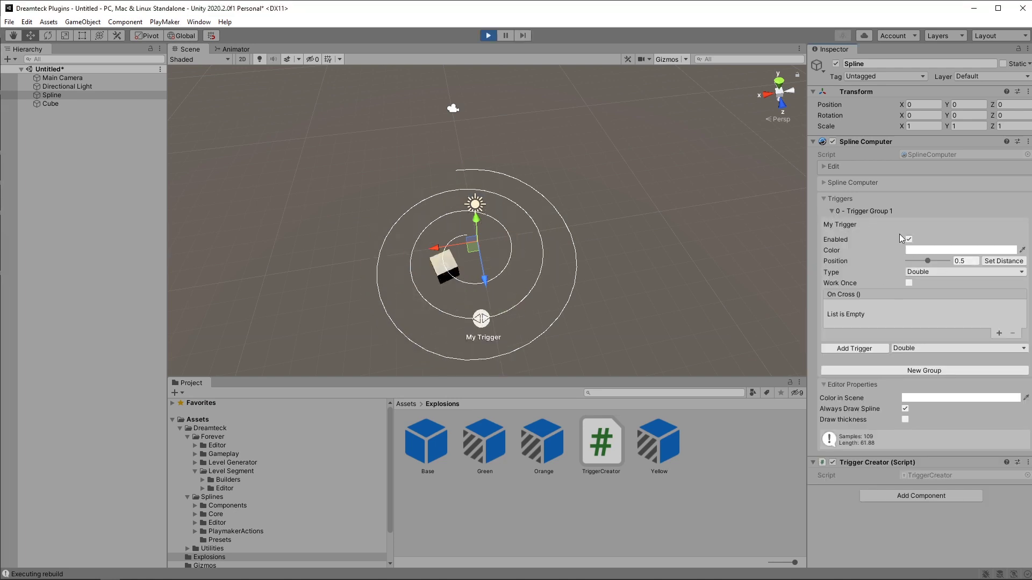
left_click(488, 35)
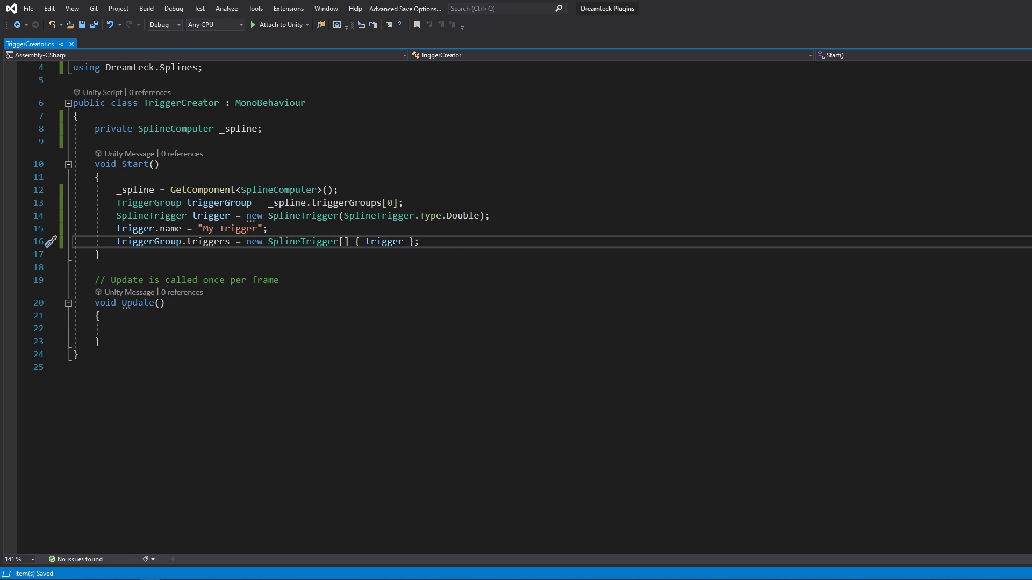
In Visual Studio, add trigger.onCross.AddListener(OnTriggerCrossed); between the name and triggerGroup.triggers lines.
key("ctrl+Return")
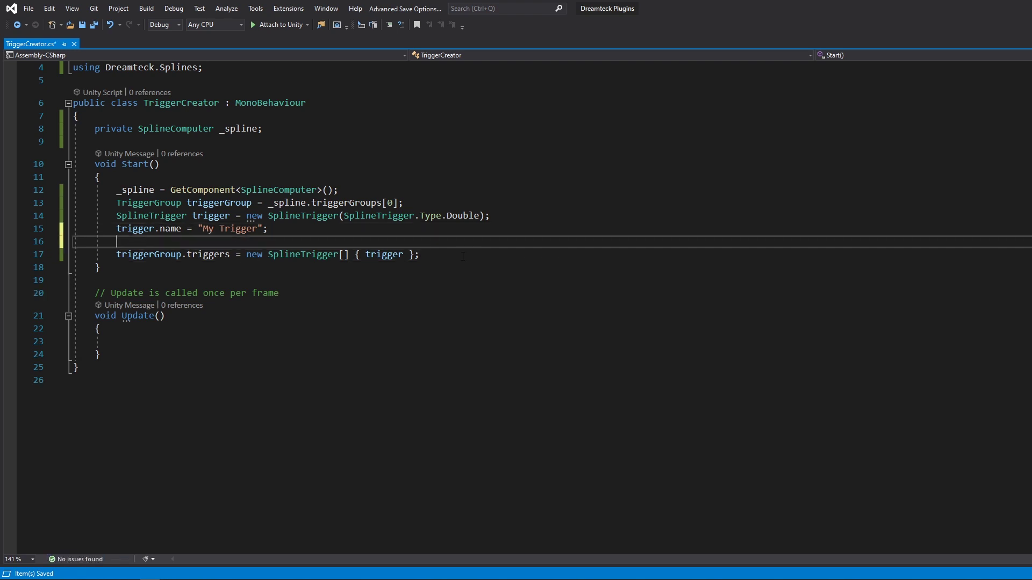
type("trigger.on")
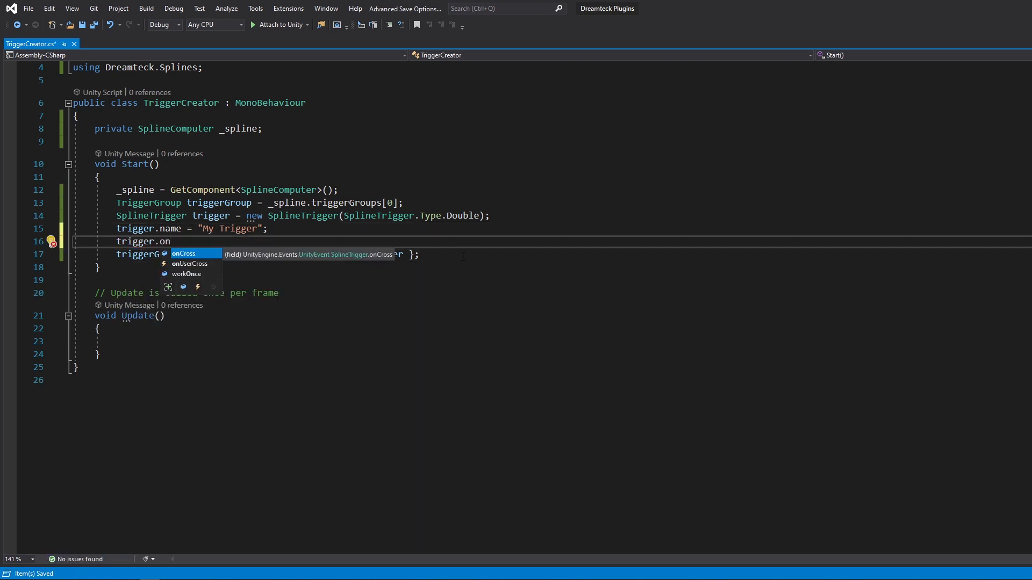
key("Tab")
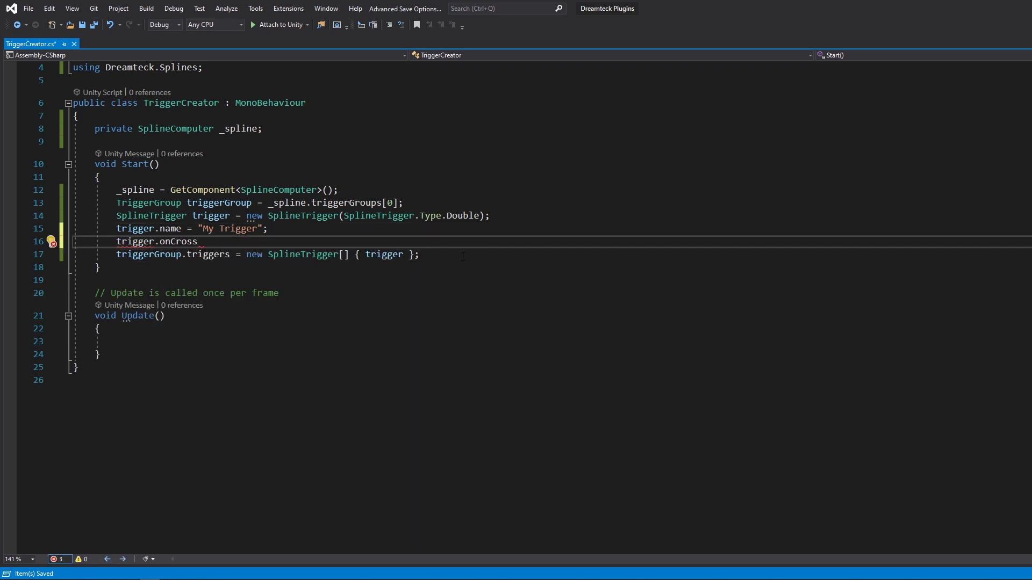
type(".AddListener();")
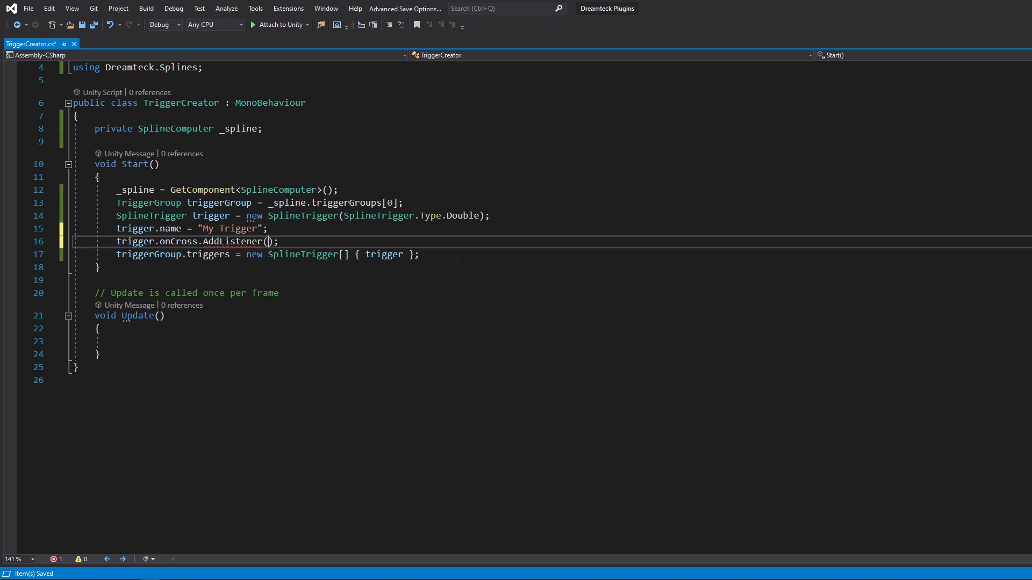
type("OnTriggerCross")
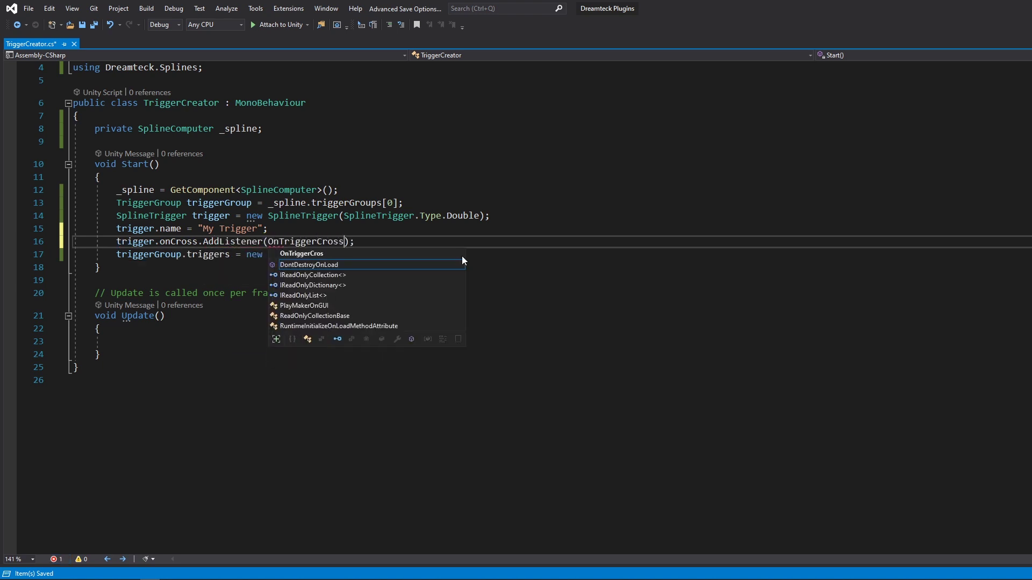
type("ed")
Below Start, add a private void OnTriggerCrossed() method that logs "I HAVE BEEN TRIGGERED" with Debug.Log, and save the script.
left_click(181, 267)
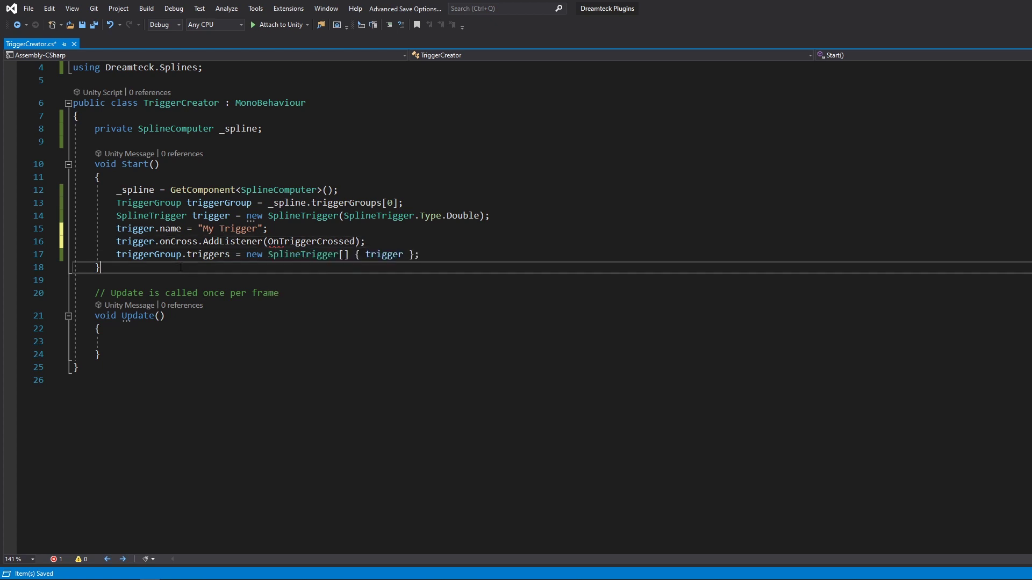
key("Return")
key("Return")
type("private void OnTriggerCrossed()")
key("Return")
type("{")
key("Return")
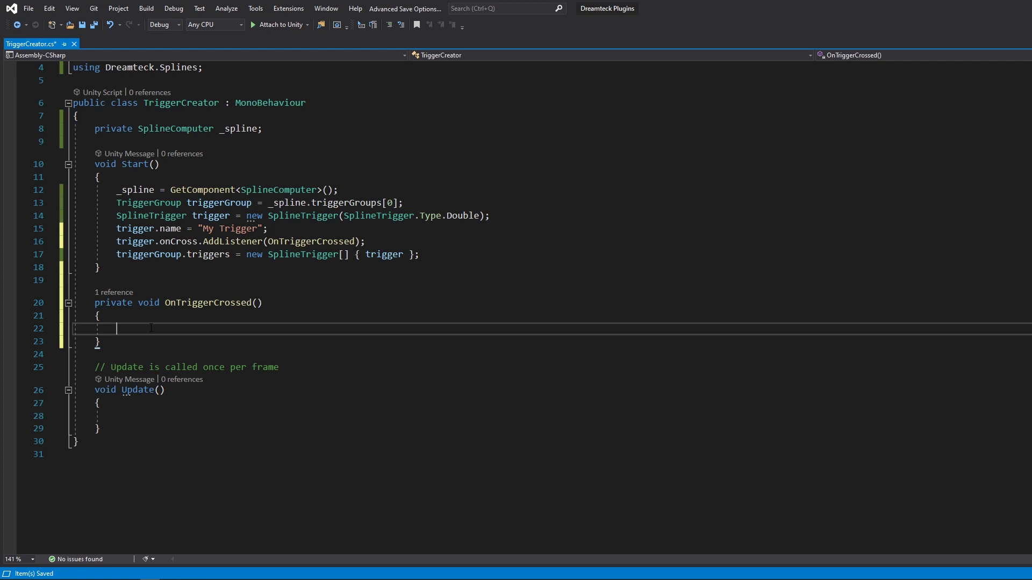
type("Debug.Log(\"I HAVE BEEN TRIGGERED\");")
key("ctrl+s")
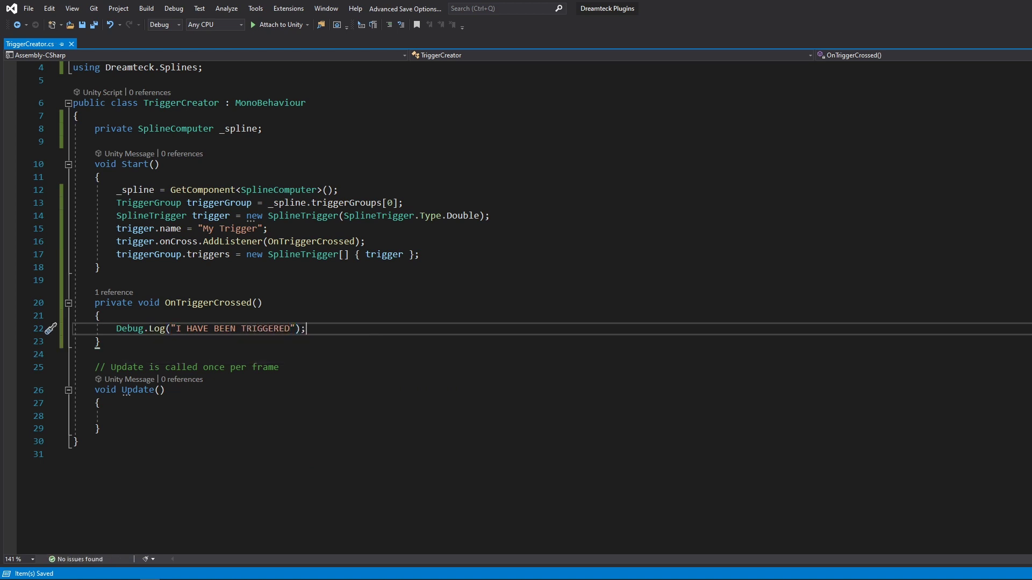
Switch to Unity, expand Trigger Group 1, run the scene to check My Trigger and the Console, and stop it.
key("alt+Tab")
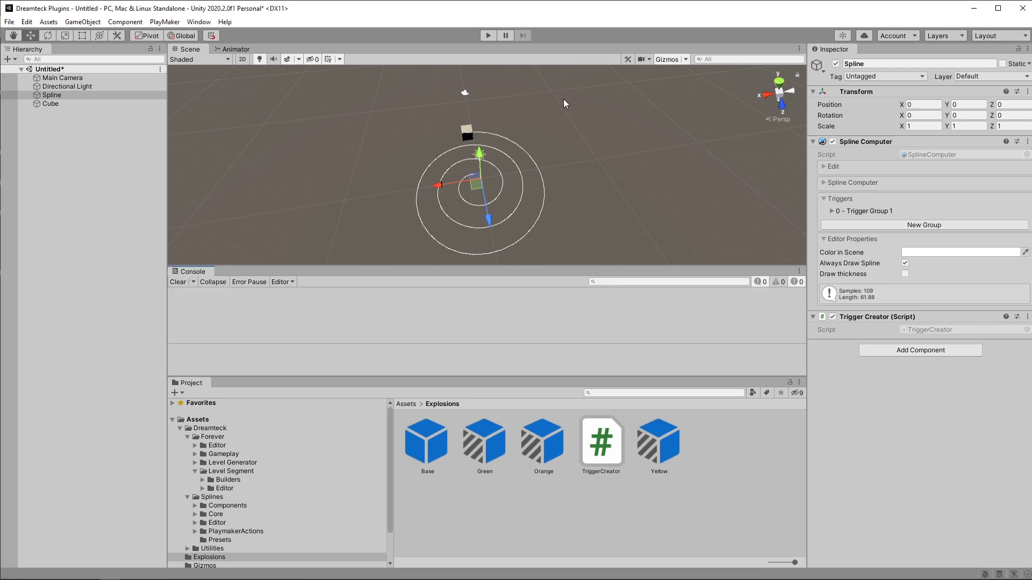
left_click(830, 211)
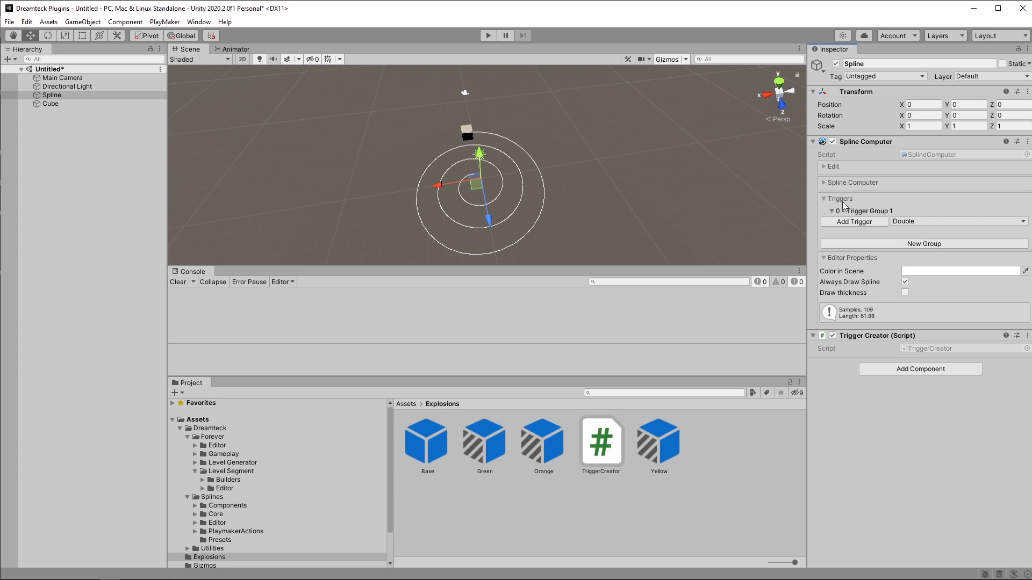
middle_click_drag(585, 171, 578, 105)
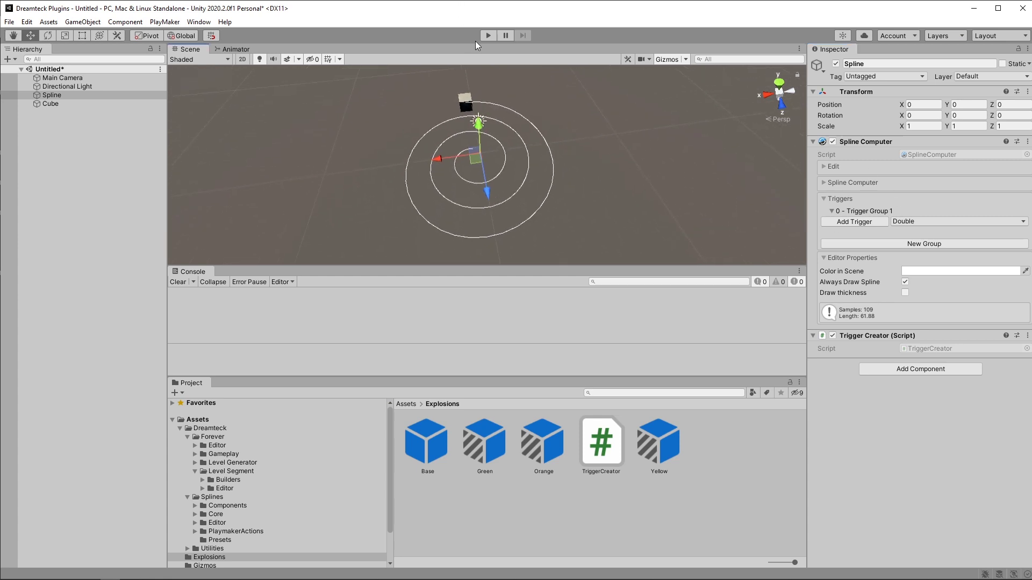
left_click(487, 36)
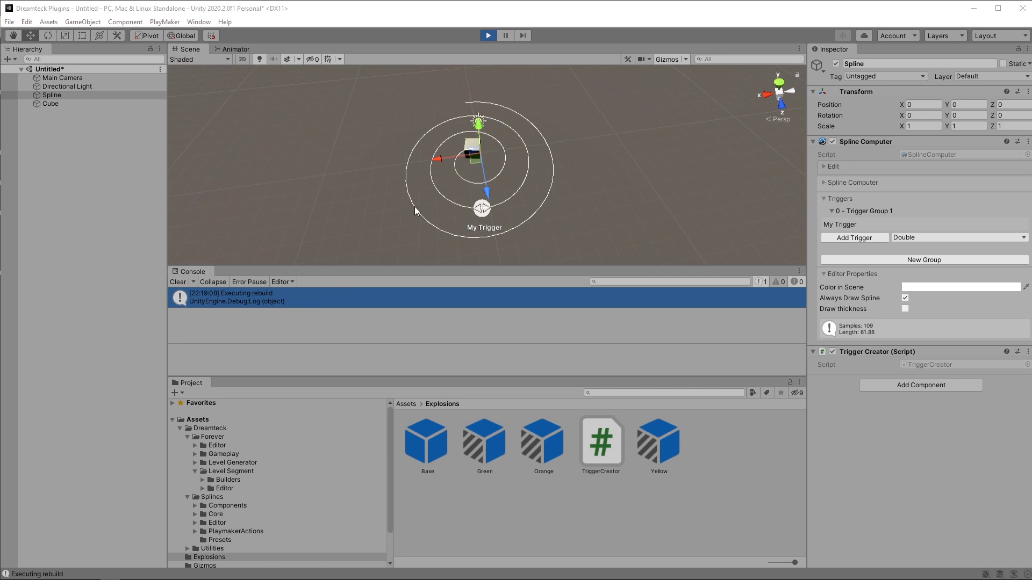
left_click(487, 36)
Select the Cube and adjust a setting in its component properties.
left_click(49, 103)
scroll(928, 468, "down", 5)
left_click(875, 442)
Reselect the Spline, run the scene to test My Trigger, and open the source script of the Console entry.
left_click(52, 95)
left_click(488, 35)
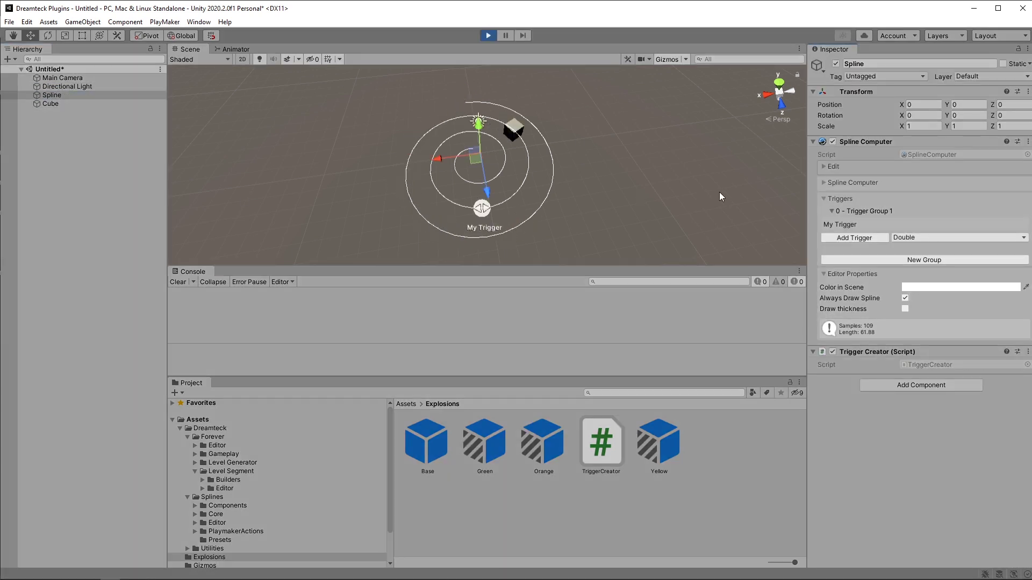
double_click(288, 303)
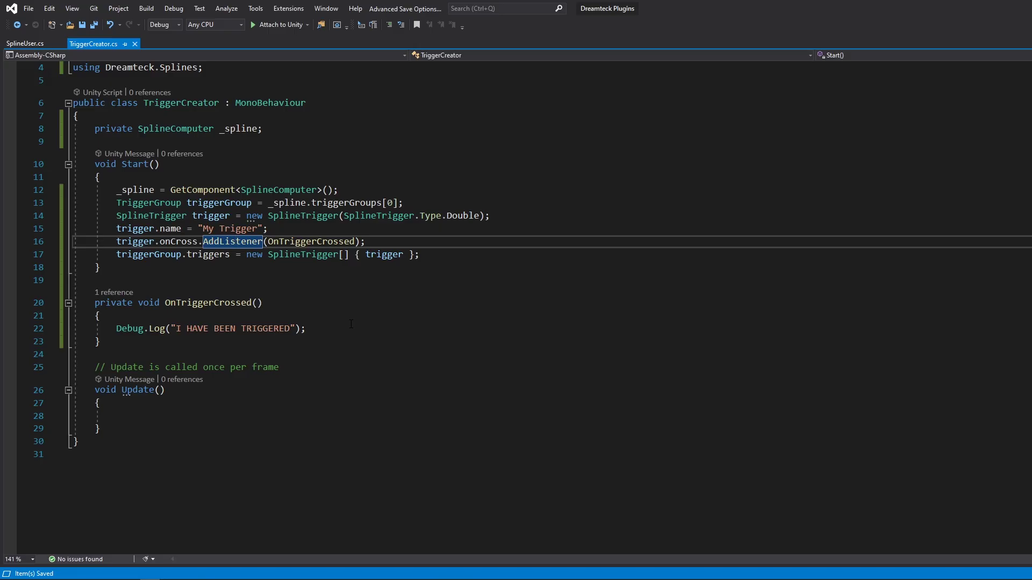